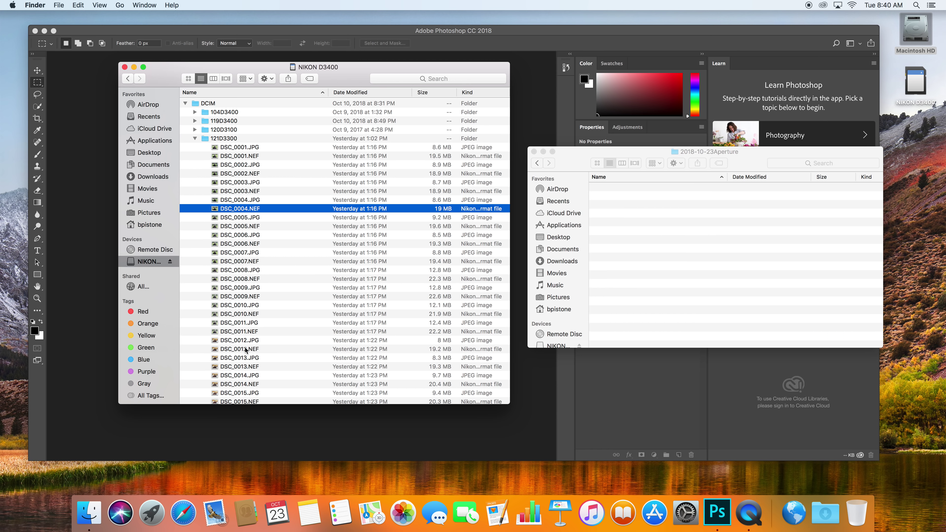
- Preview DSC_0004.NEF and DSC_0005.NEF on the camera card, and copy DSC_0005.NEF into the 2018-10-23Aperture folder
{"action": "key", "text": "space"}
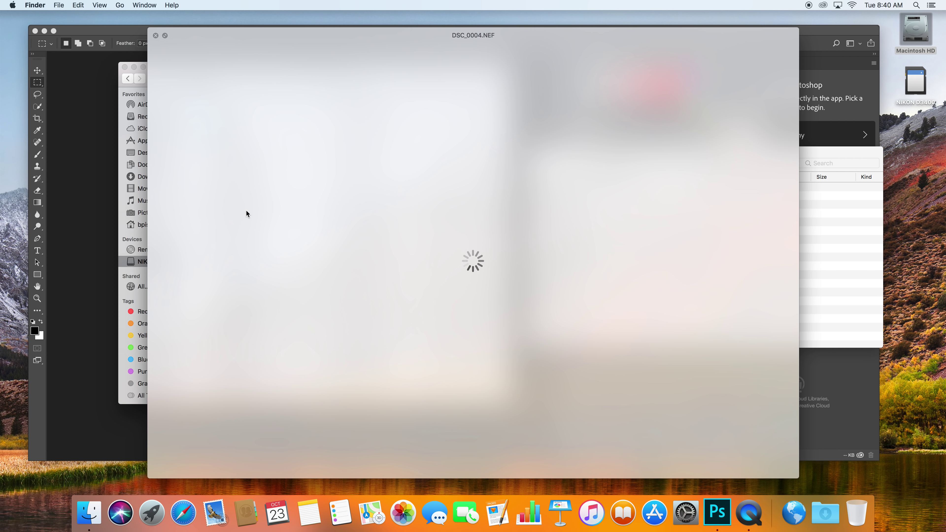
{"action": "key", "text": "space"}
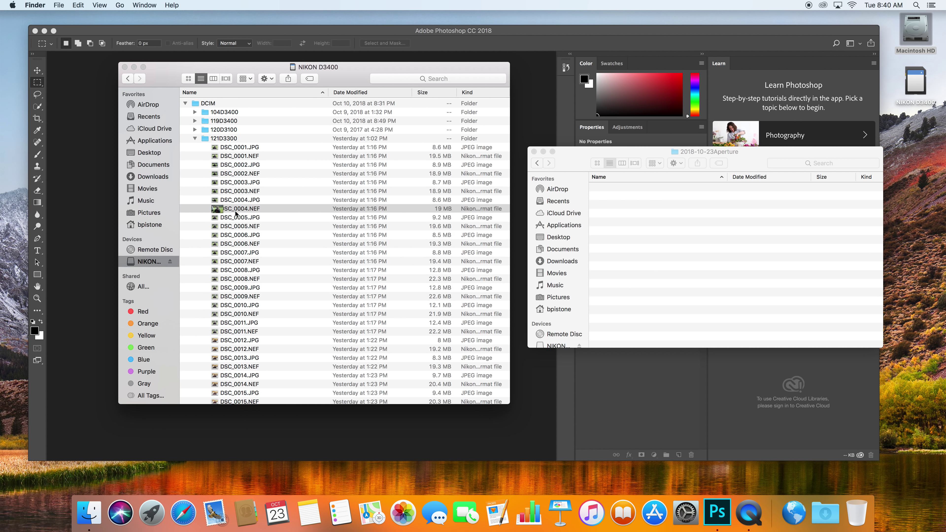
{"action": "left_click", "coordinate": [234, 227]}
{"action": "key", "text": "space"}
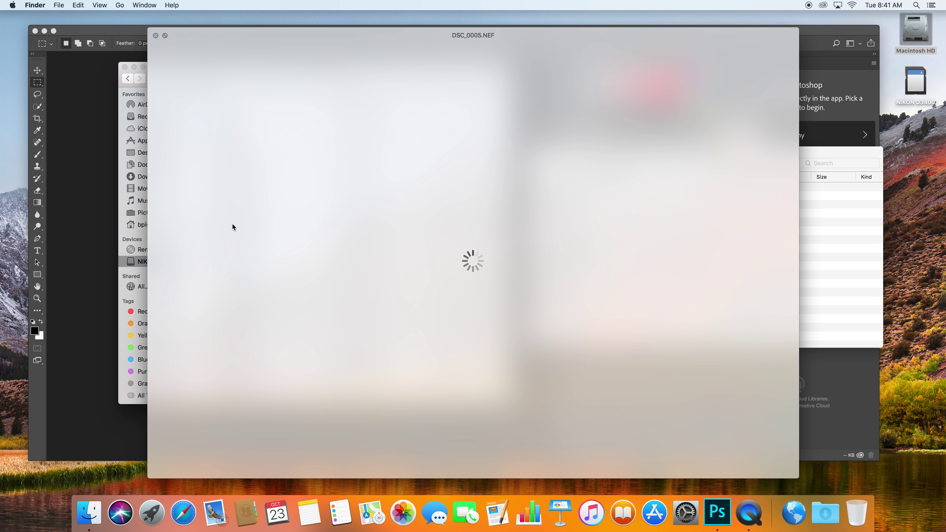
{"action": "key", "text": "space"}
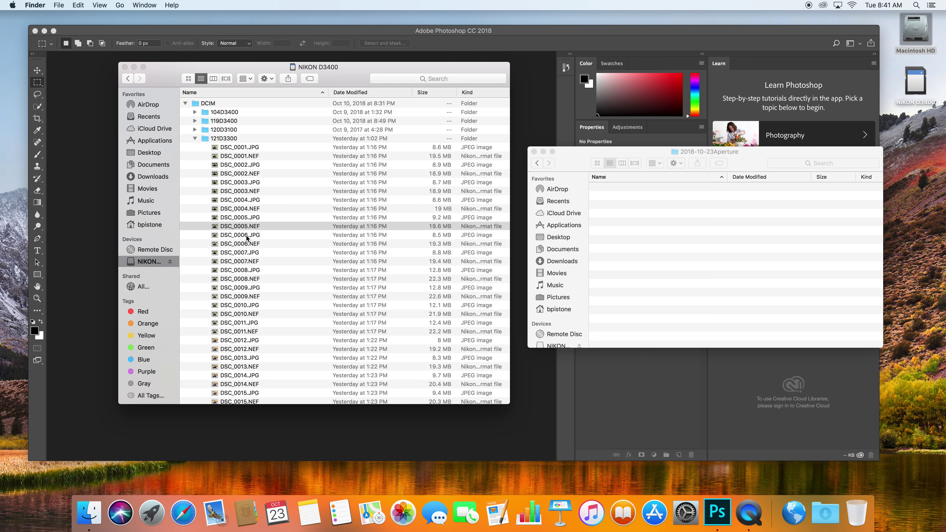
{"action": "left_click_drag", "start_coordinate": [240, 226], "coordinate": [648, 205]}
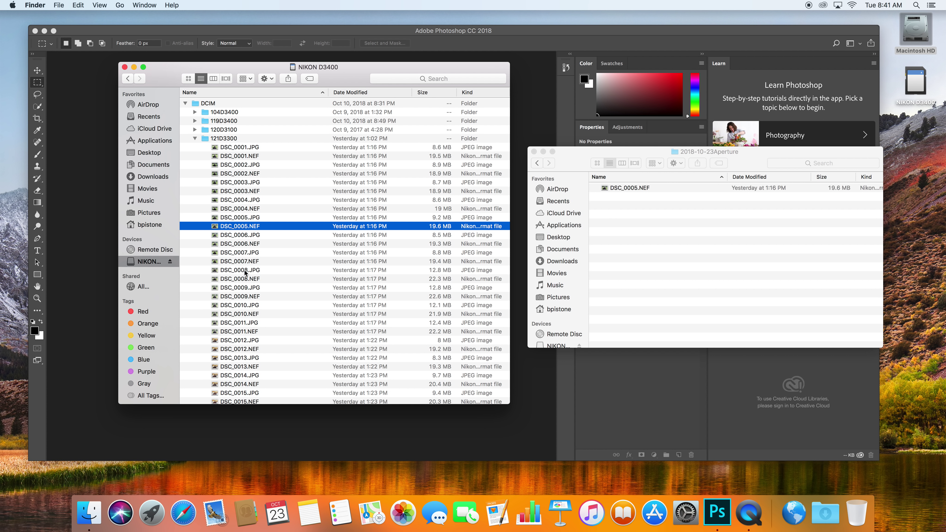
- Preview DSC_0011.NEF from the 121D3300 folder and copy it into the 2018-10-23Aperture folder
{"action": "left_click", "coordinate": [239, 331]}
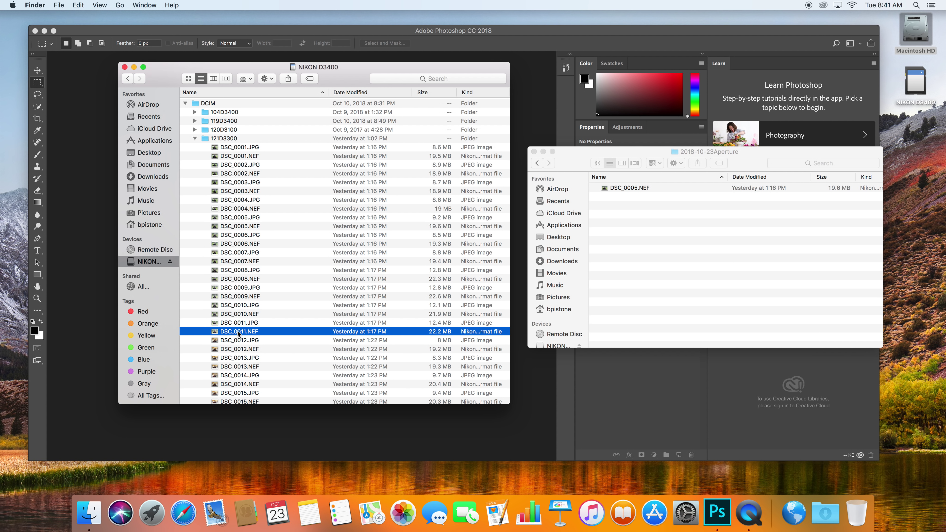
{"action": "key", "text": "space"}
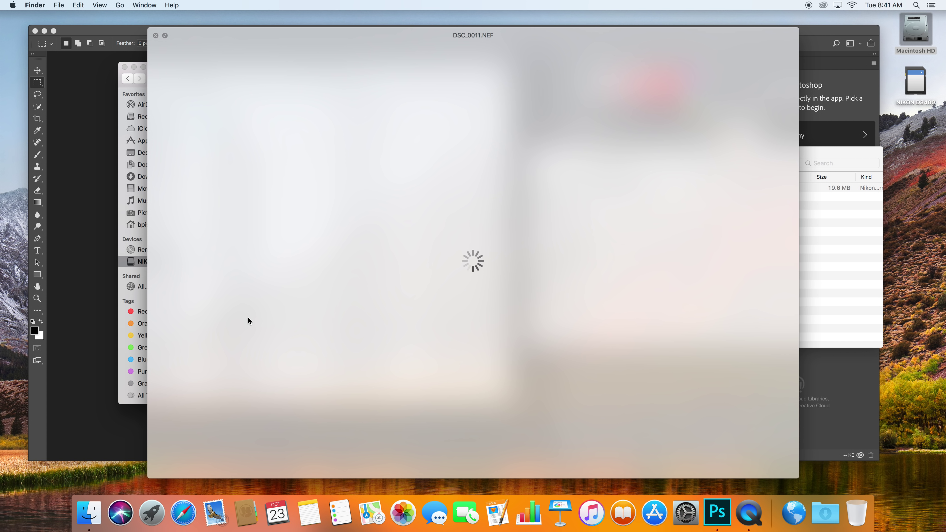
{"action": "key", "text": "space"}
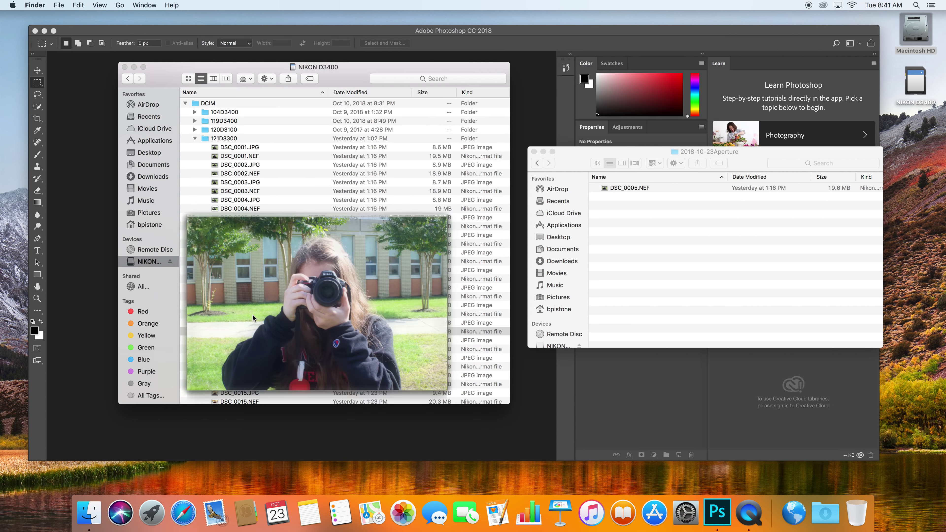
{"action": "left_click_drag", "start_coordinate": [242, 332], "coordinate": [640, 219]}
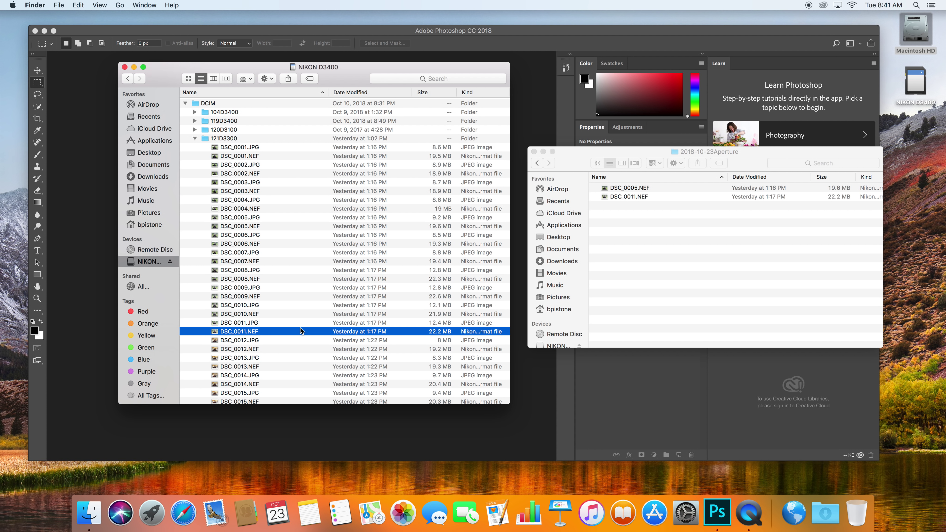
- Preview DSC_0012.NEF on the camera card and copy it into the 2018-10-23Aperture folder
{"action": "left_click", "coordinate": [243, 340]}
{"action": "left_click", "coordinate": [239, 349]}
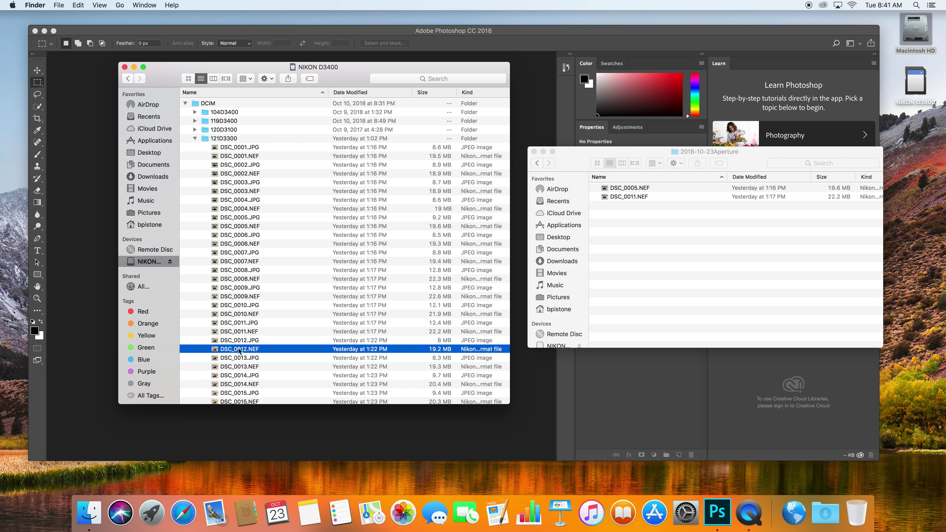
{"action": "key", "text": "space"}
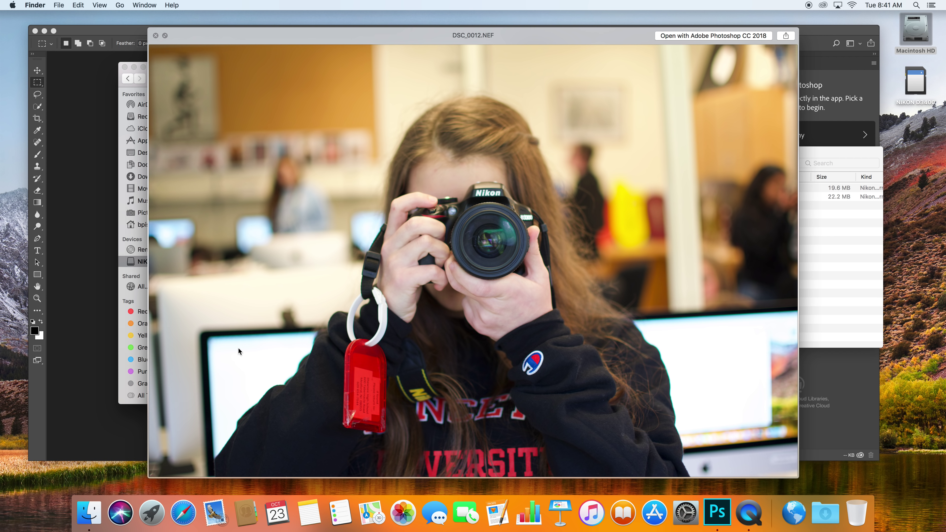
{"action": "key", "text": "space"}
{"action": "left_click_drag", "start_coordinate": [235, 351], "coordinate": [690, 245]}
- Preview DSC_0016.NEF, the last photo in the 121D3300 folder, and copy it into the 2018-10-23Aperture folder
{"action": "scroll", "coordinate": [366, 350], "scroll_direction": "down", "scroll_amount": 5}
{"action": "left_click", "coordinate": [251, 382]}
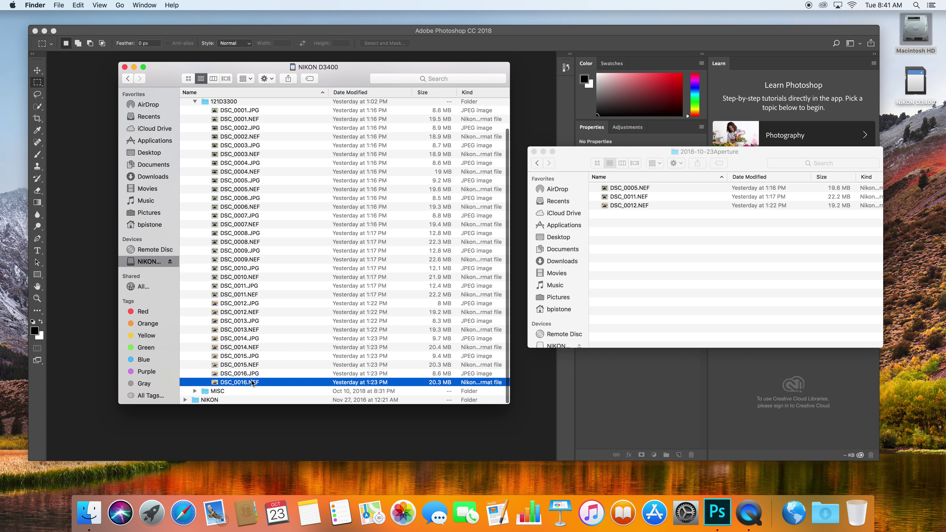
{"action": "key", "text": "space"}
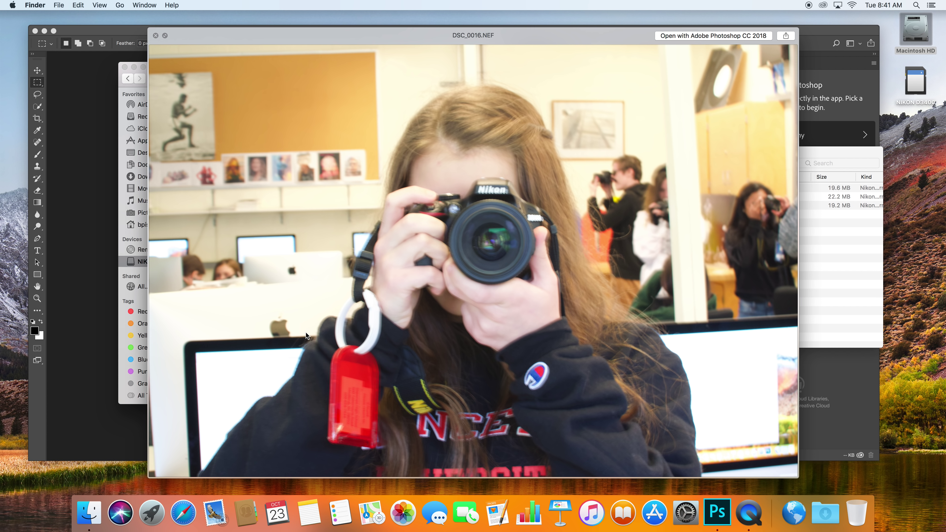
{"action": "key", "text": "space"}
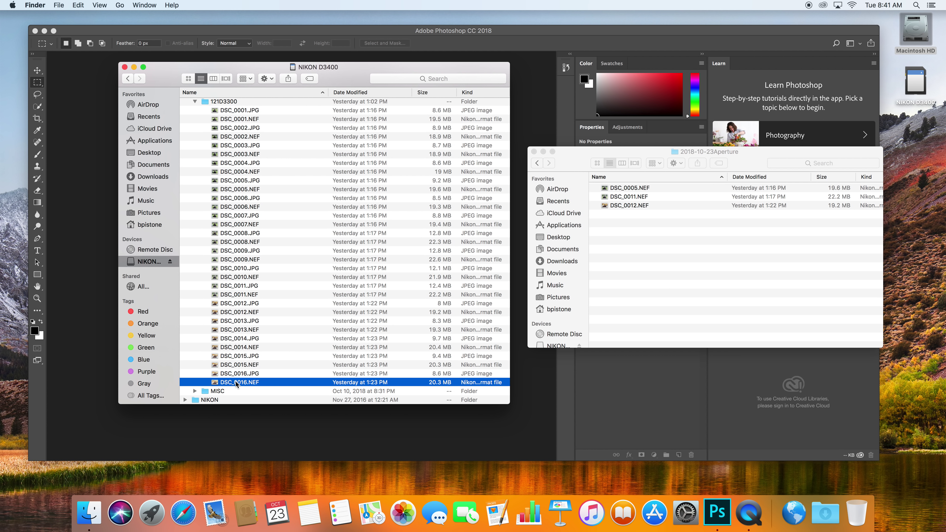
{"action": "key", "text": "space"}
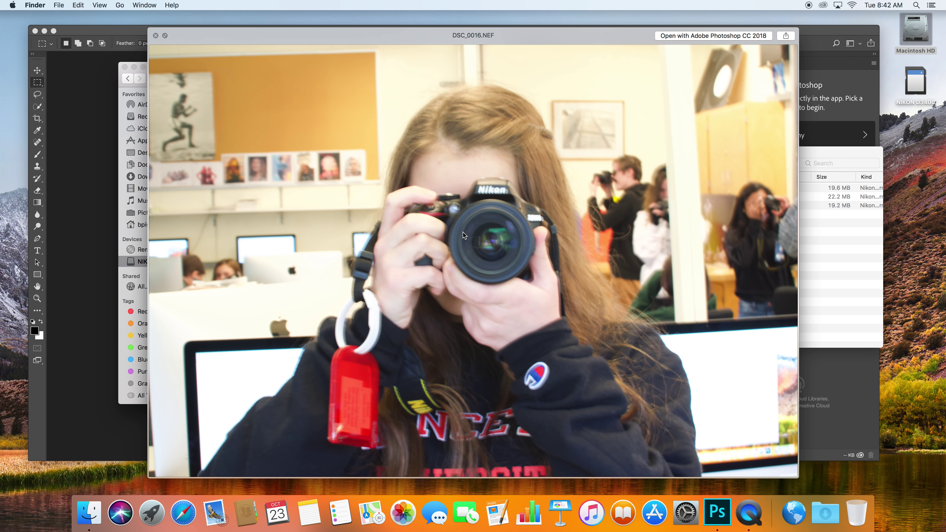
{"action": "key", "text": "space"}
{"action": "left_click_drag", "start_coordinate": [234, 381], "coordinate": [634, 209]}
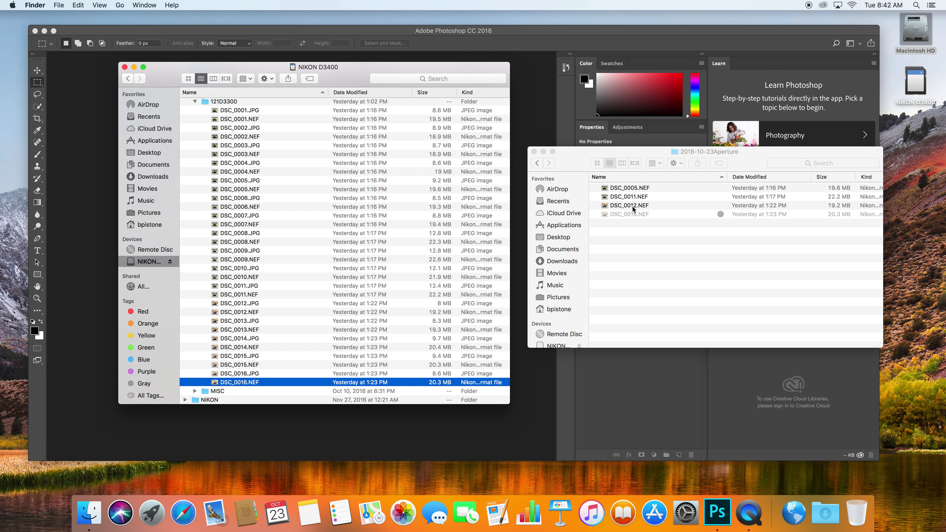
- Preview the copied DSC_0012.NEF in the 2018-10-23Aperture folder to check its background blur
{"action": "left_click", "coordinate": [622, 206]}
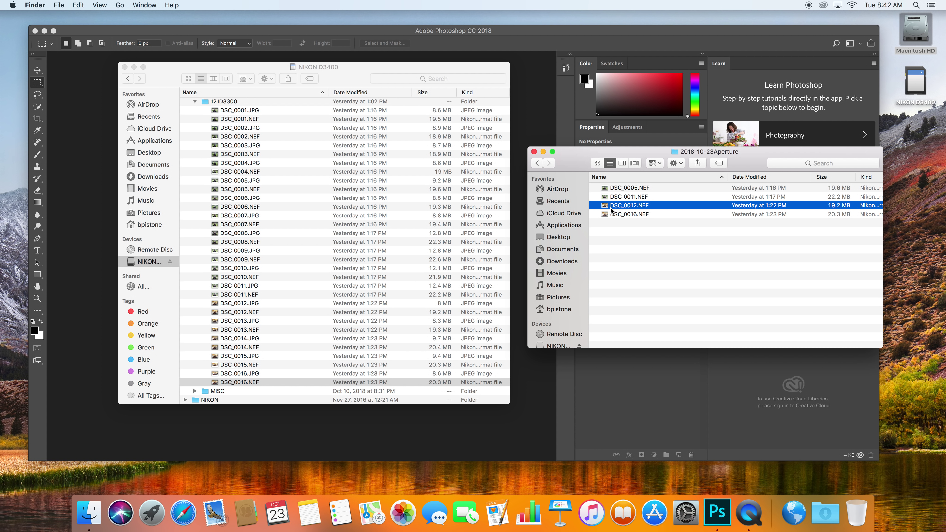
{"action": "key", "text": "space"}
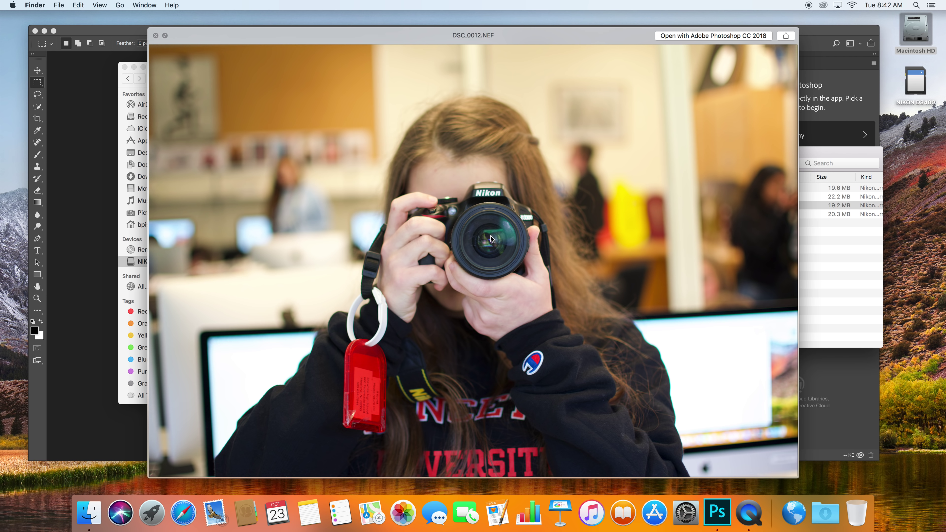
{"action": "key", "text": "space"}
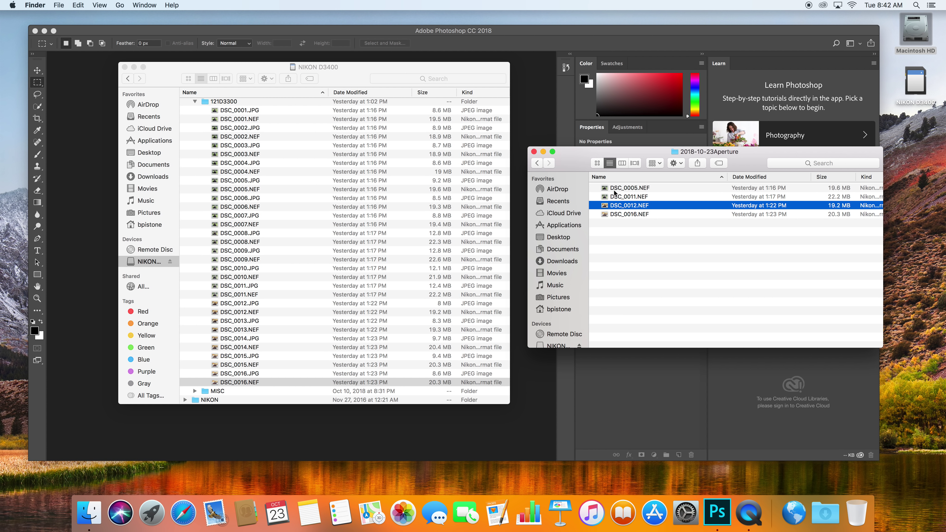
- Open all four NEF files from the 2018-10-23Aperture folder in Adobe Photoshop CC 2018 and dismiss the learning tip
{"action": "left_click", "coordinate": [643, 228]}
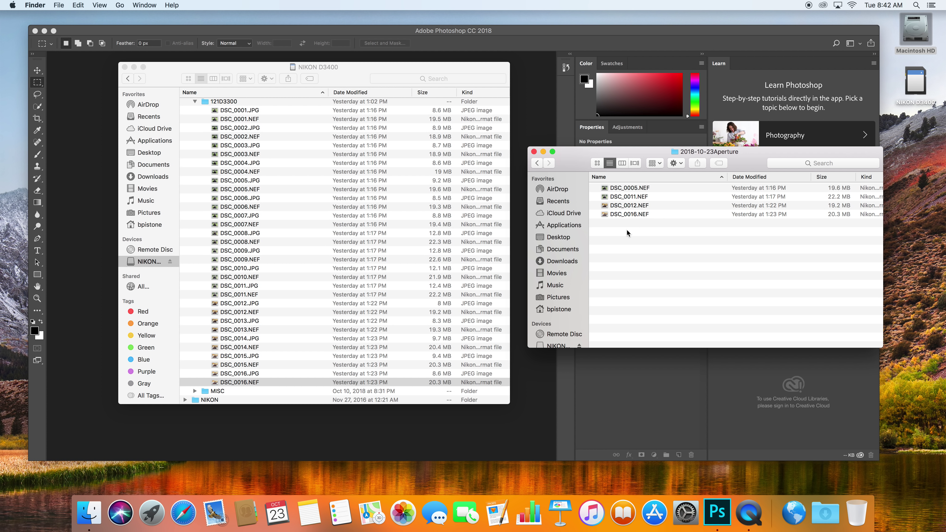
{"action": "left_click", "coordinate": [632, 190]}
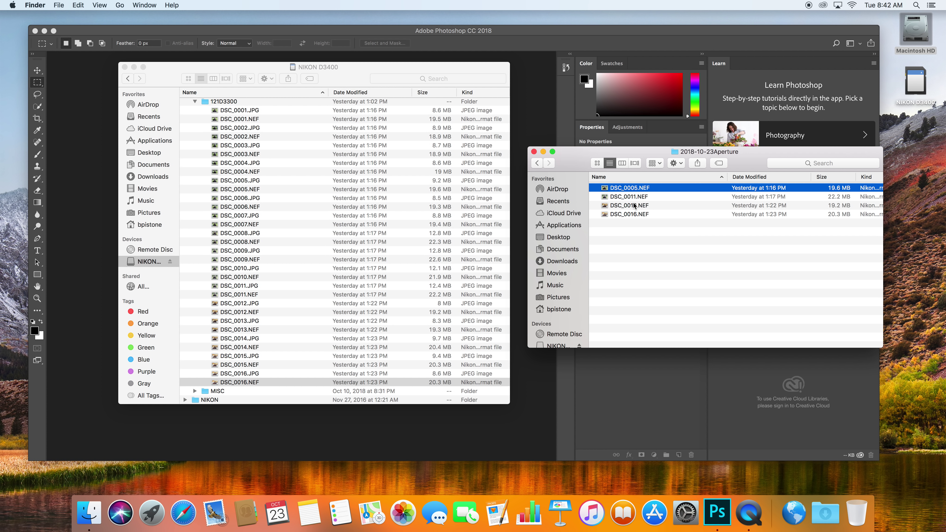
{"action": "left_click", "coordinate": [639, 216], "text": "shift"}
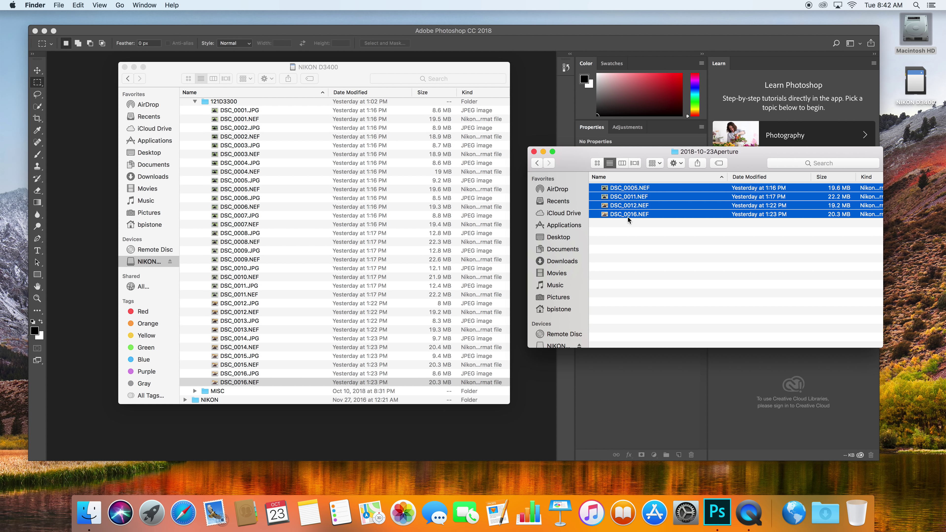
{"action": "right_click", "coordinate": [628, 217]}
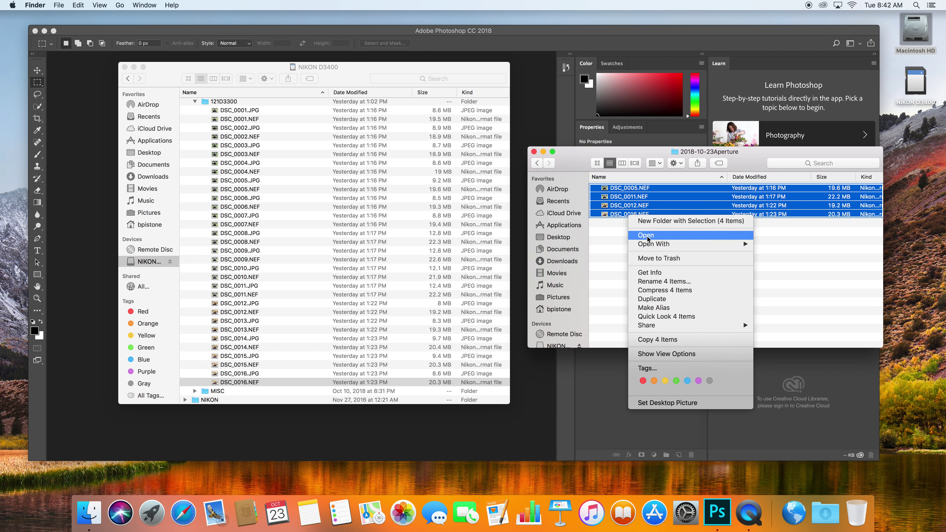
{"action": "mouse_move", "coordinate": [650, 248]}
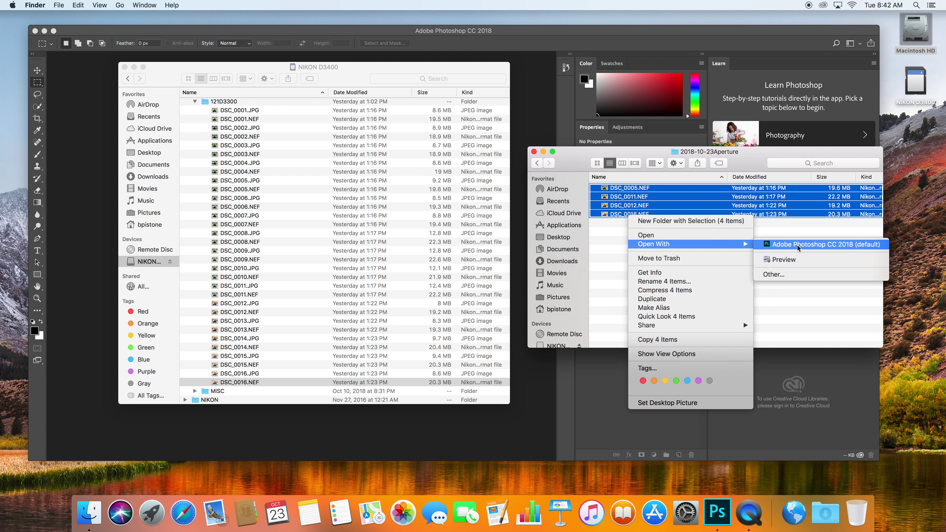
{"action": "left_click", "coordinate": [799, 245]}
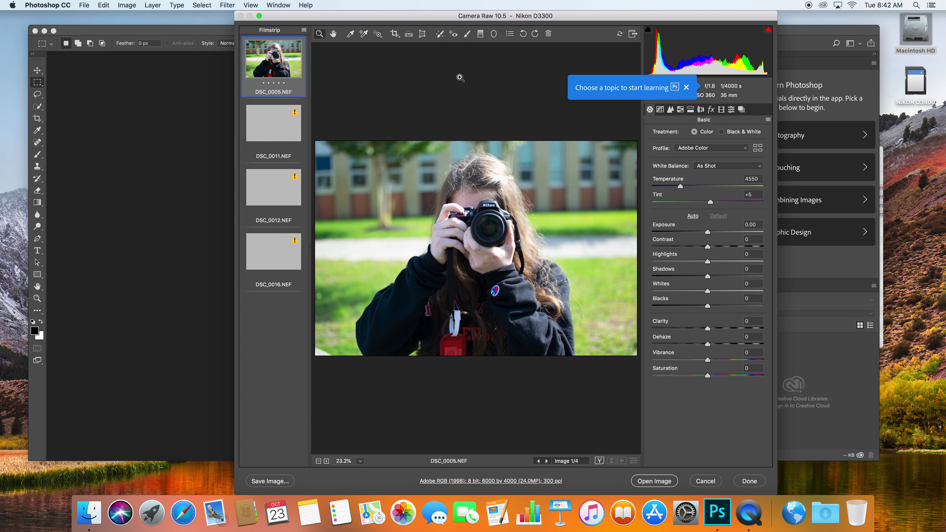
{"action": "left_click", "coordinate": [686, 87]}
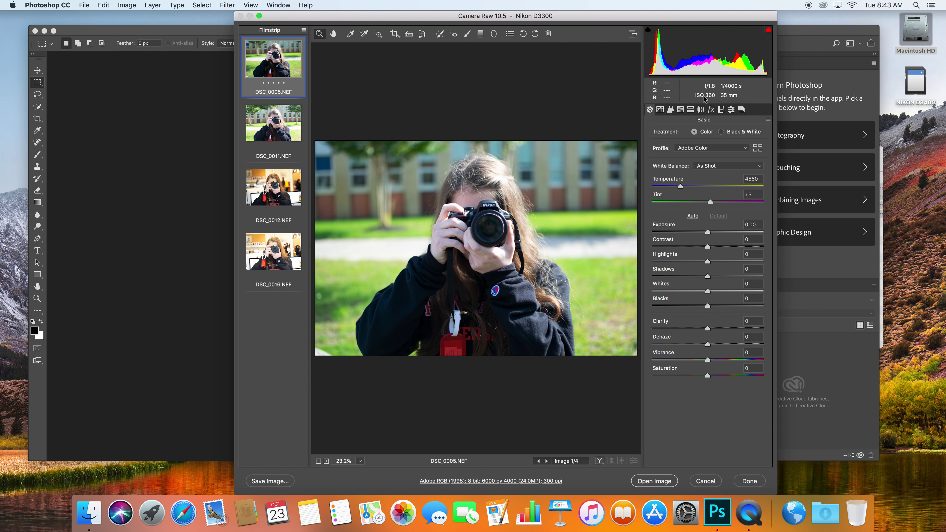
- View the four photos in the Camera Raw filmstrip and compare their aperture, shutter speed and ISO information
{"action": "left_click", "coordinate": [287, 123]}
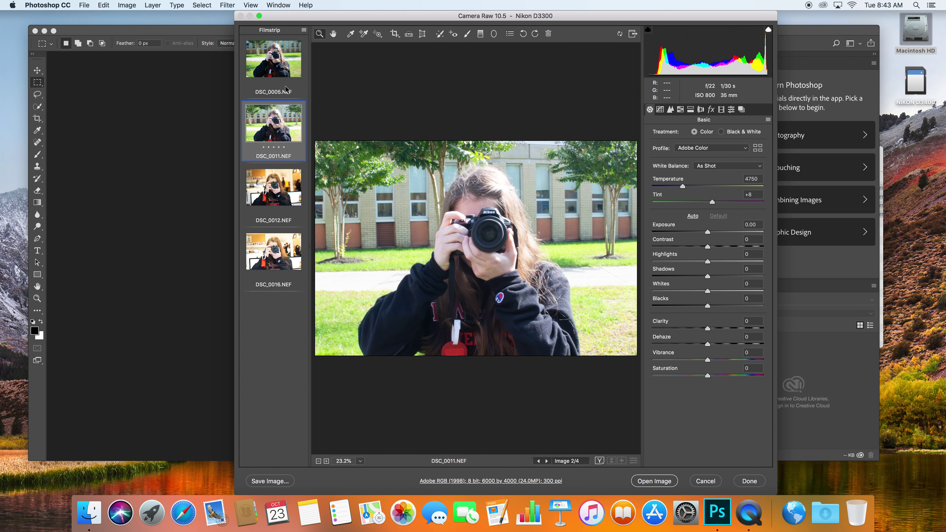
{"action": "left_click", "coordinate": [288, 84]}
{"action": "key", "text": "Down"}
{"action": "key", "text": "Up"}
{"action": "key", "text": "Down"}
{"action": "key", "text": "Up"}
{"action": "key", "text": "Down"}
{"action": "key", "text": "Up"}
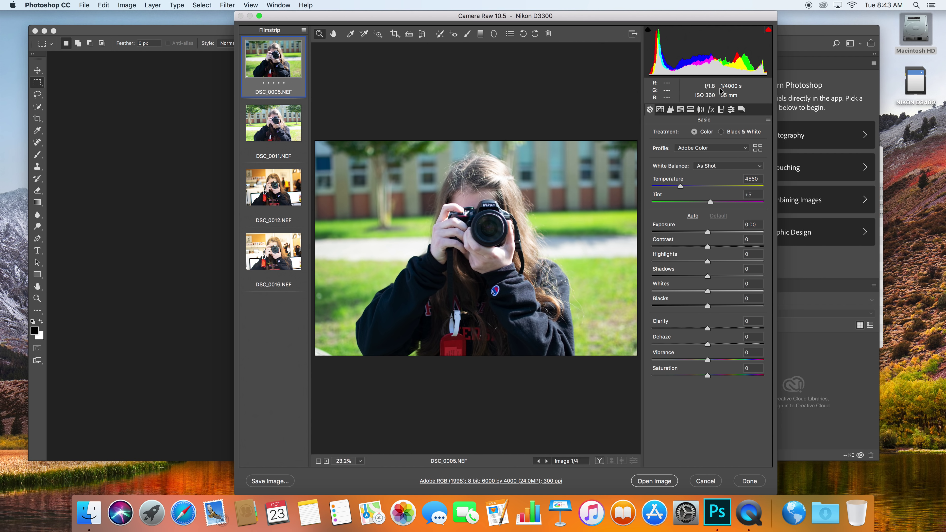
{"action": "key", "text": "Down"}
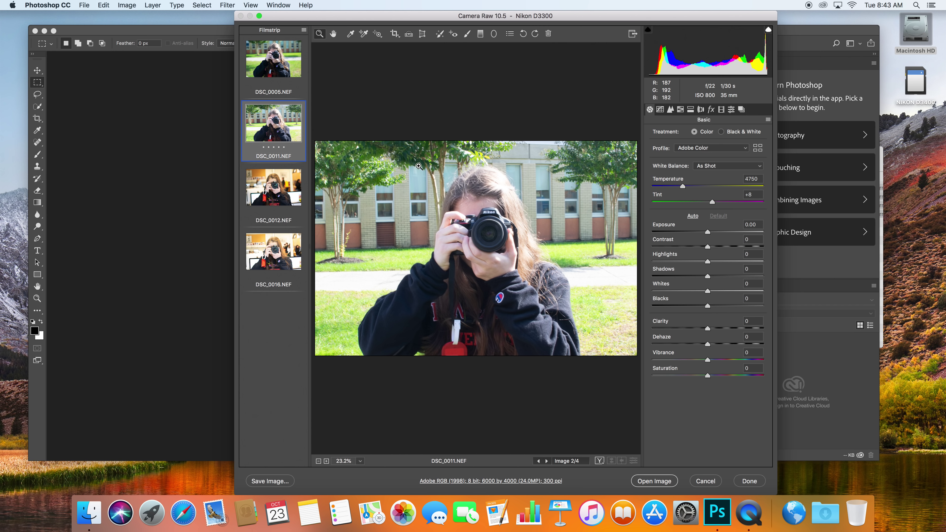
{"action": "left_click", "coordinate": [272, 187]}
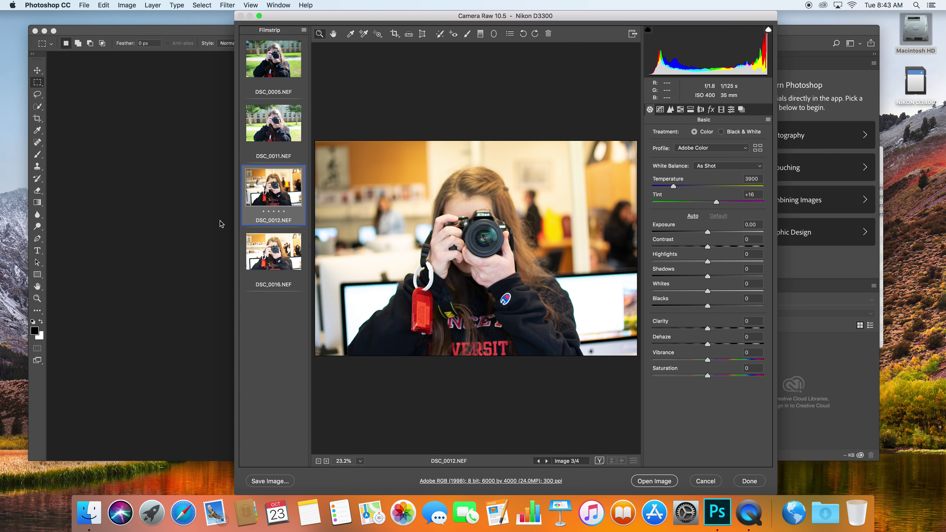
{"action": "left_click", "coordinate": [292, 260]}
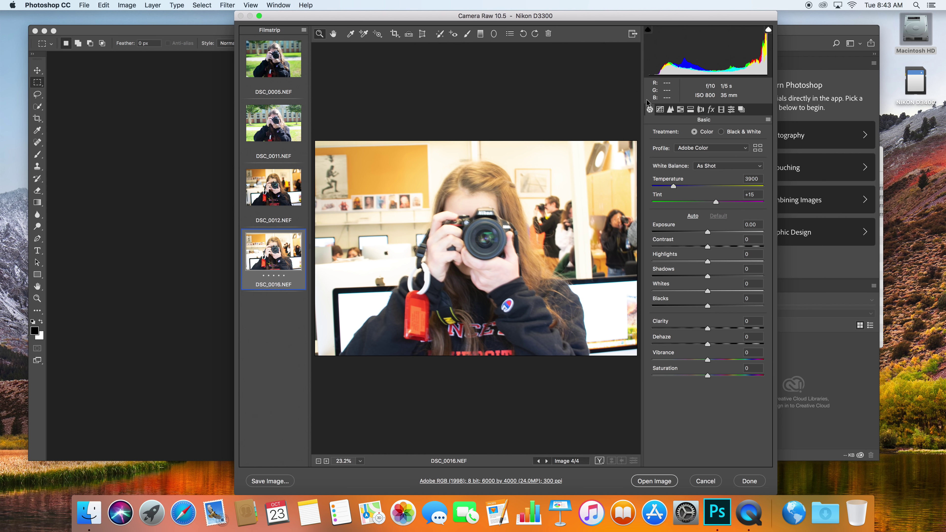
- Alternate between DSC_0005.NEF and DSC_0011.NEF to compare how sharp the background is in the two outdoor shots
{"action": "left_click", "coordinate": [290, 73]}
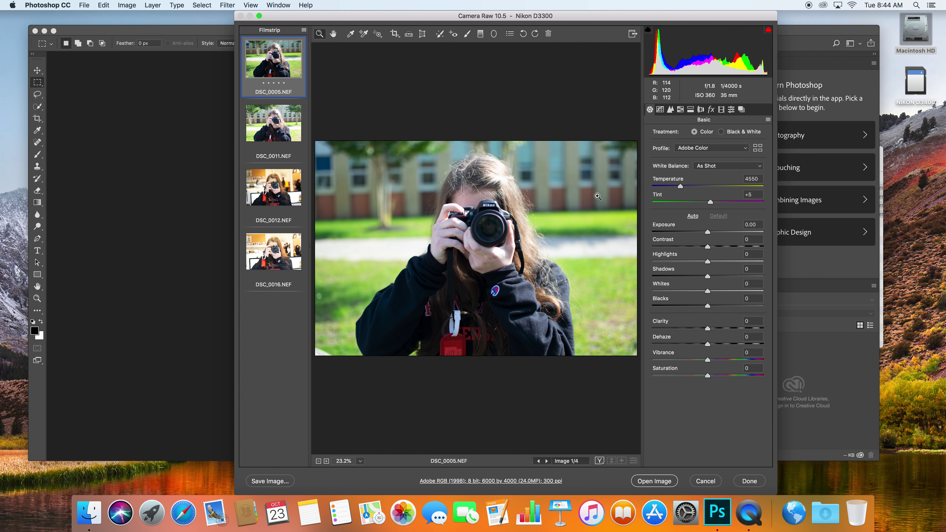
{"action": "left_click", "coordinate": [277, 124]}
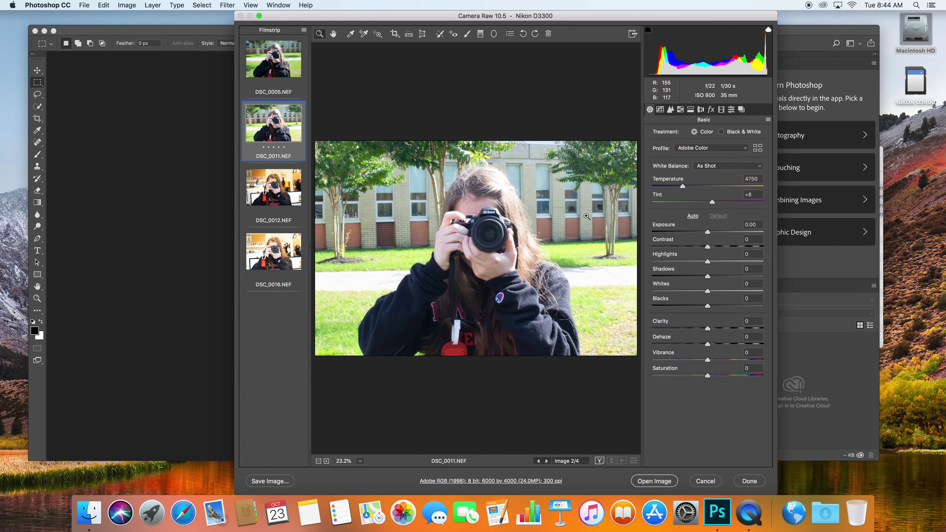
{"action": "left_click", "coordinate": [271, 75]}
{"action": "left_click", "coordinate": [267, 110]}
{"action": "left_click", "coordinate": [271, 80]}
{"action": "left_click", "coordinate": [275, 118]}
{"action": "left_click", "coordinate": [272, 75]}
{"action": "left_click", "coordinate": [271, 109]}
{"action": "left_click", "coordinate": [273, 75]}
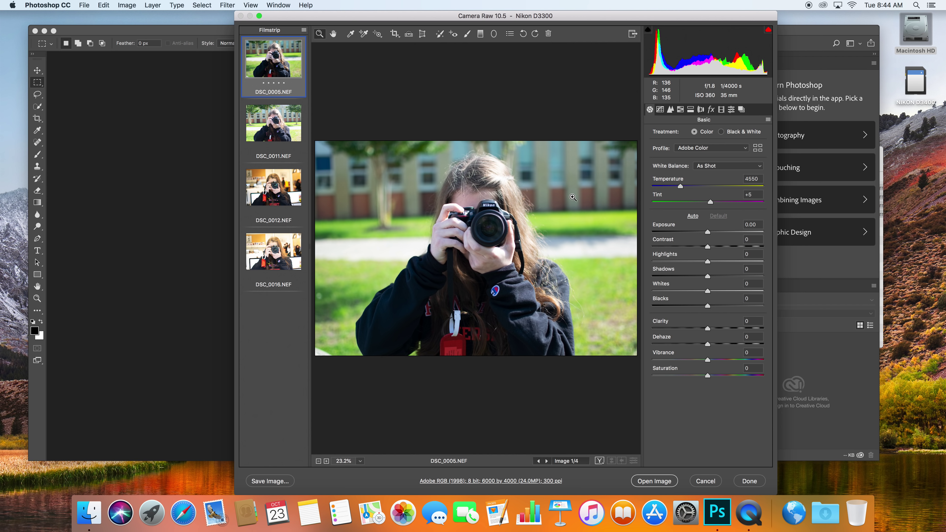
{"action": "left_click", "coordinate": [291, 129]}
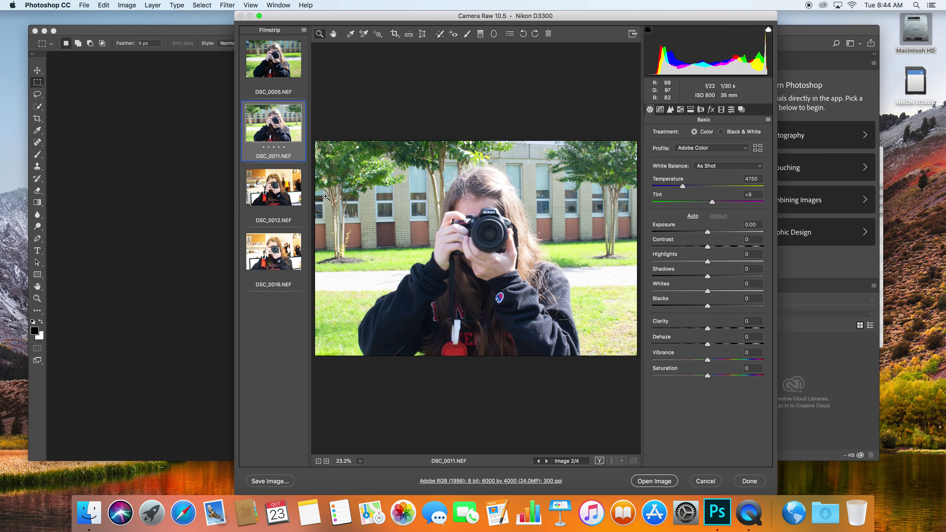
- Alternate between DSC_0012.NEF and DSC_0016.NEF to compare background sharpness and exposure settings in the indoor shots, glancing back at DSC_0011.NEF
{"action": "left_click", "coordinate": [307, 191]}
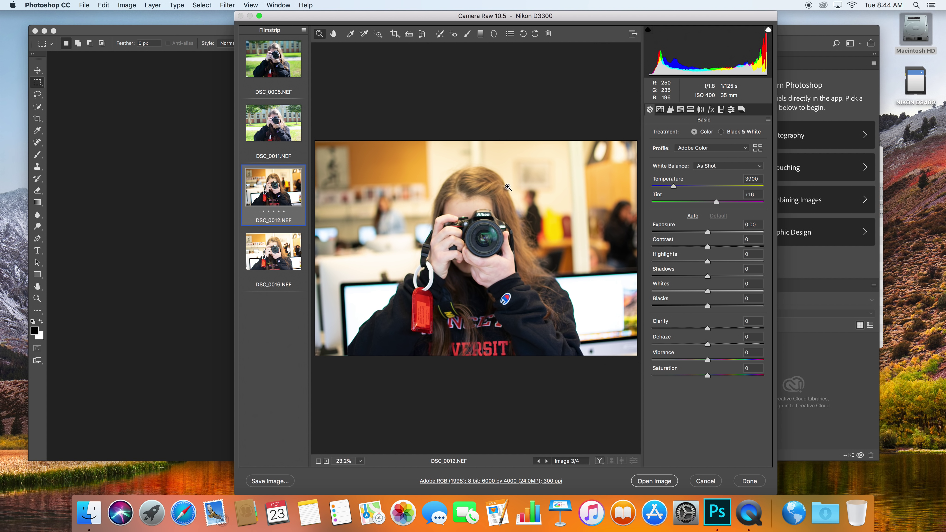
{"action": "left_click", "coordinate": [255, 261]}
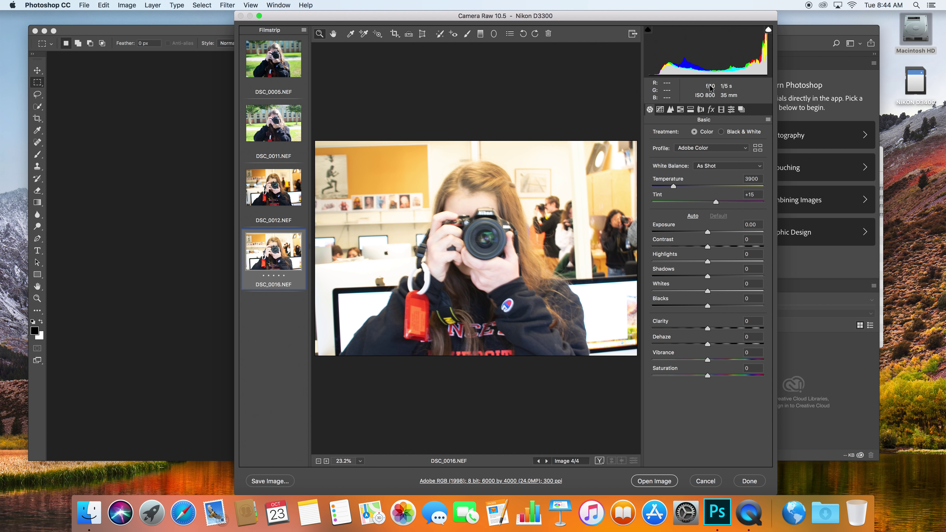
{"action": "left_click", "coordinate": [284, 142]}
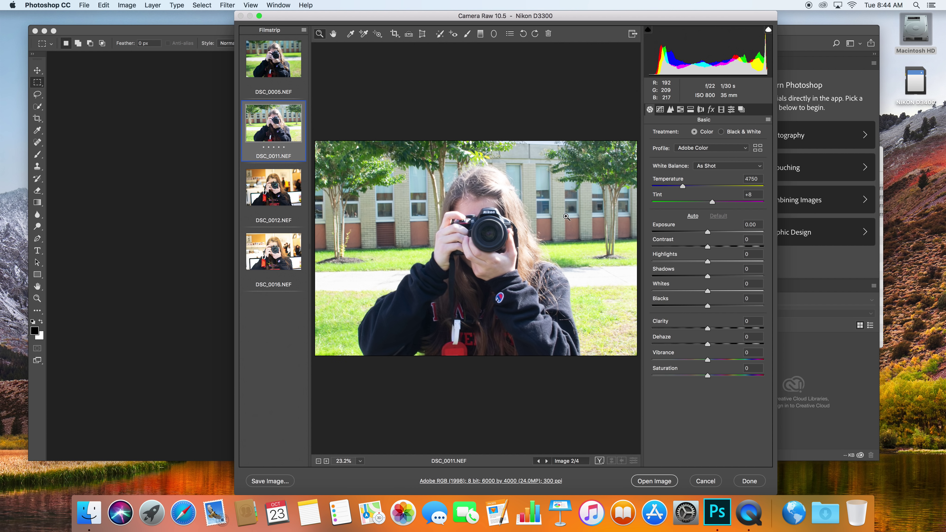
{"action": "left_click", "coordinate": [269, 246]}
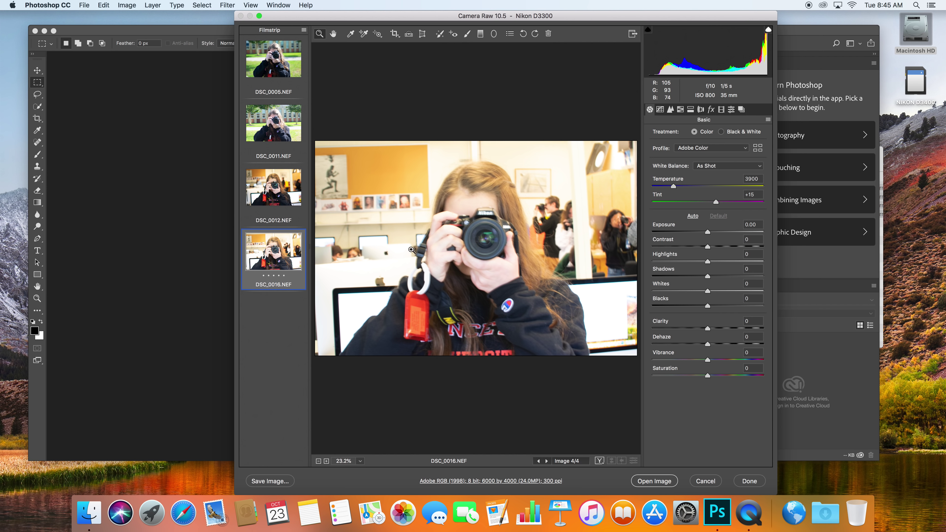
{"action": "left_click", "coordinate": [285, 199]}
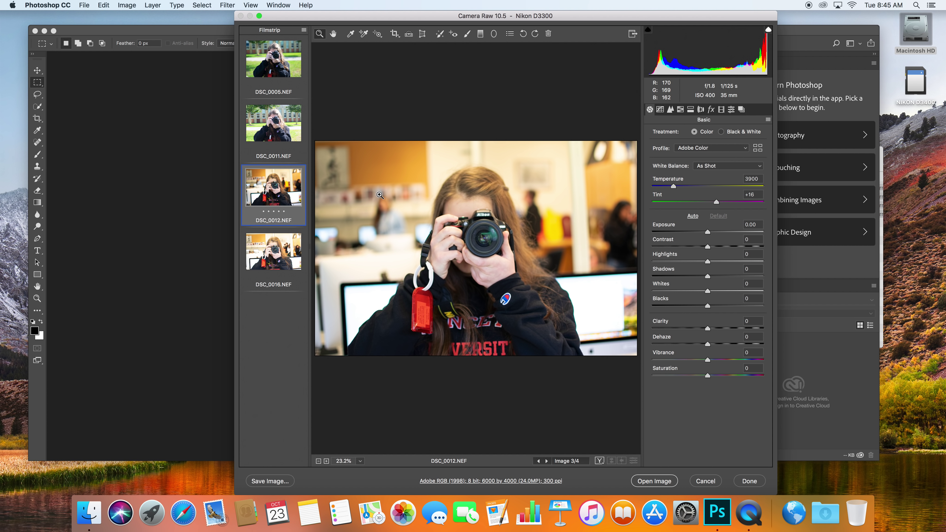
{"action": "key", "text": "Down"}
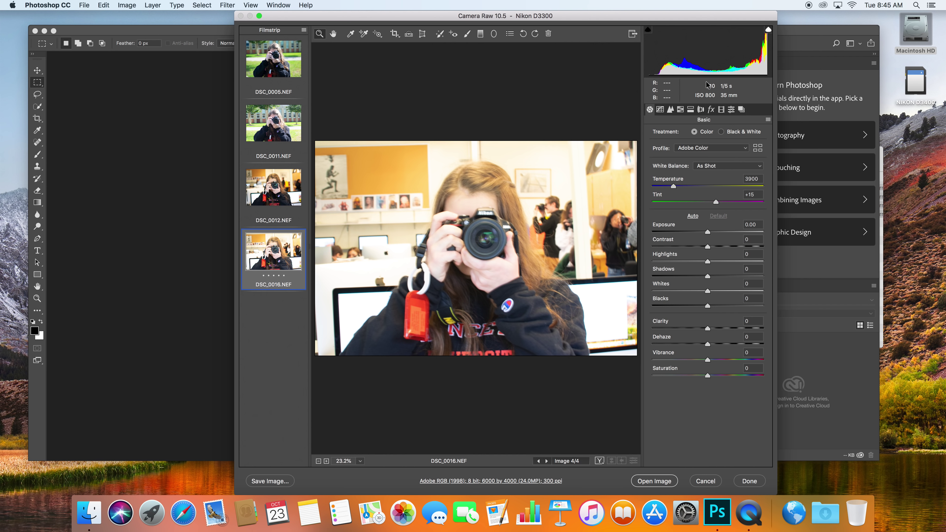
{"action": "left_click", "coordinate": [293, 199]}
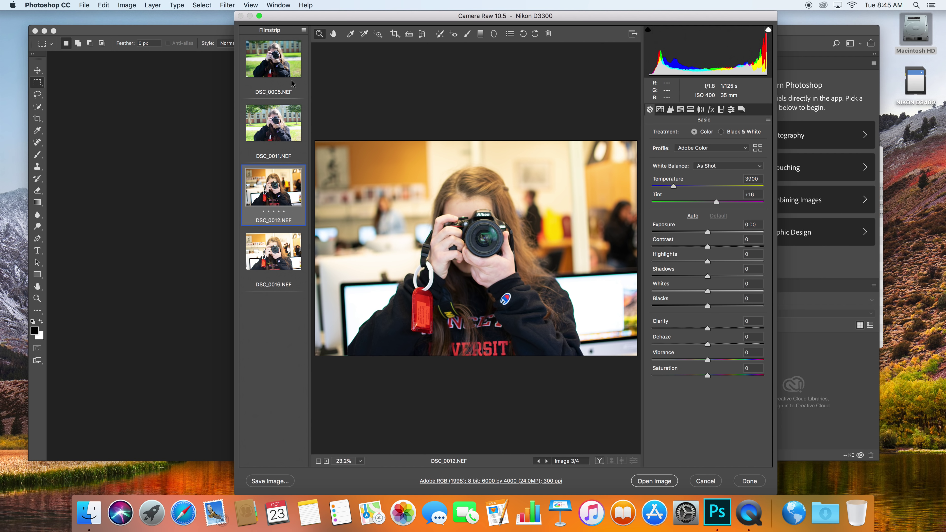
- Select the filmstrip photos from DSC_0005.NEF through DSC_0016.NEF and give DSC_0016.NEF a four-star rating
{"action": "left_click", "coordinate": [282, 68]}
{"action": "left_click", "coordinate": [279, 269], "text": "shift"}
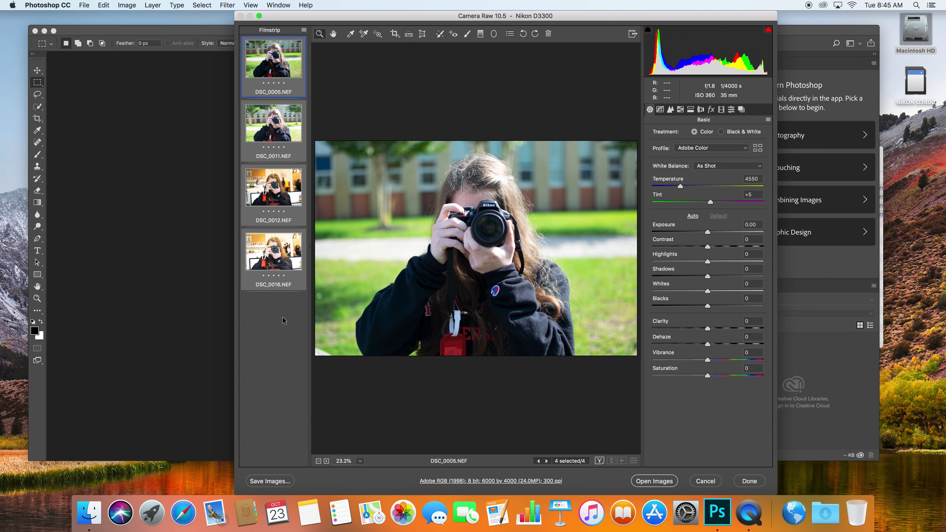
{"action": "key", "text": "super+4"}
{"action": "left_click", "coordinate": [302, 254]}
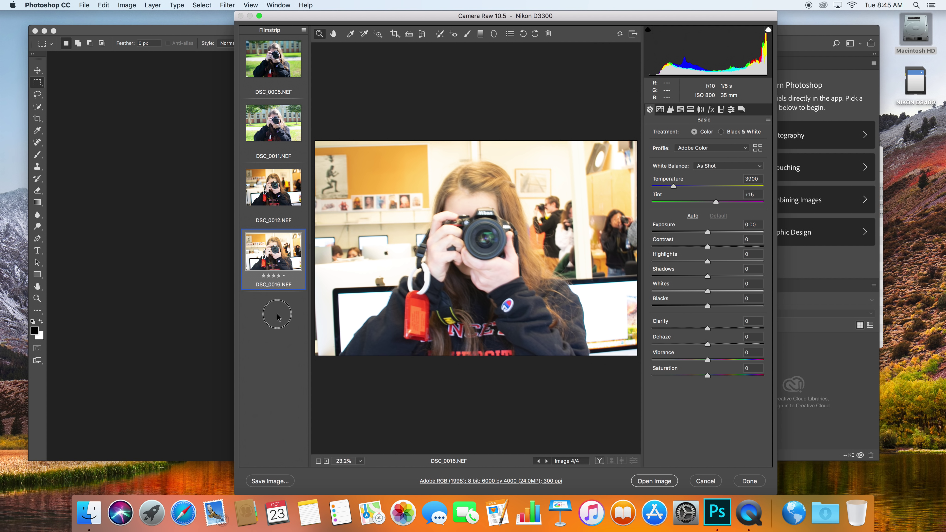
- Select all four photos in the filmstrip and open them as separate Photoshop documents
{"action": "left_click", "coordinate": [297, 175]}
{"action": "left_click", "coordinate": [293, 132]}
{"action": "left_click", "coordinate": [291, 70]}
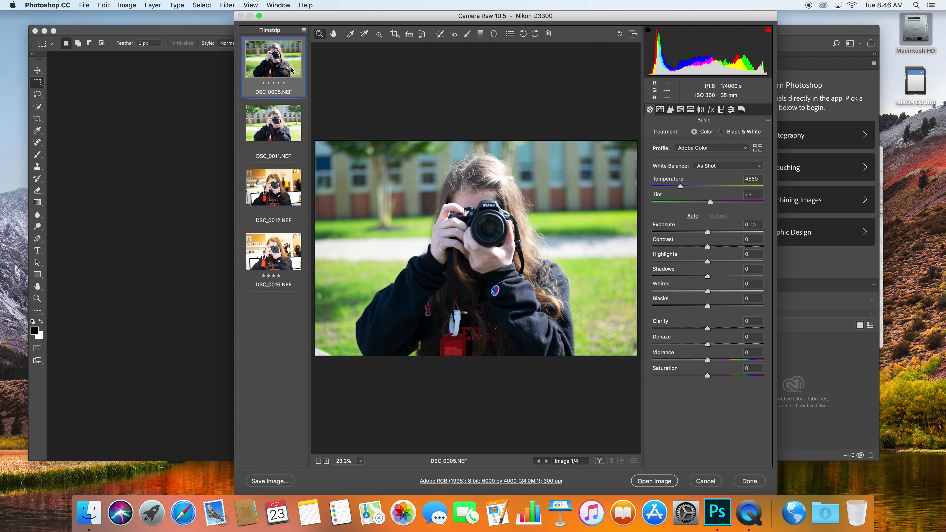
{"action": "key", "text": "super+a"}
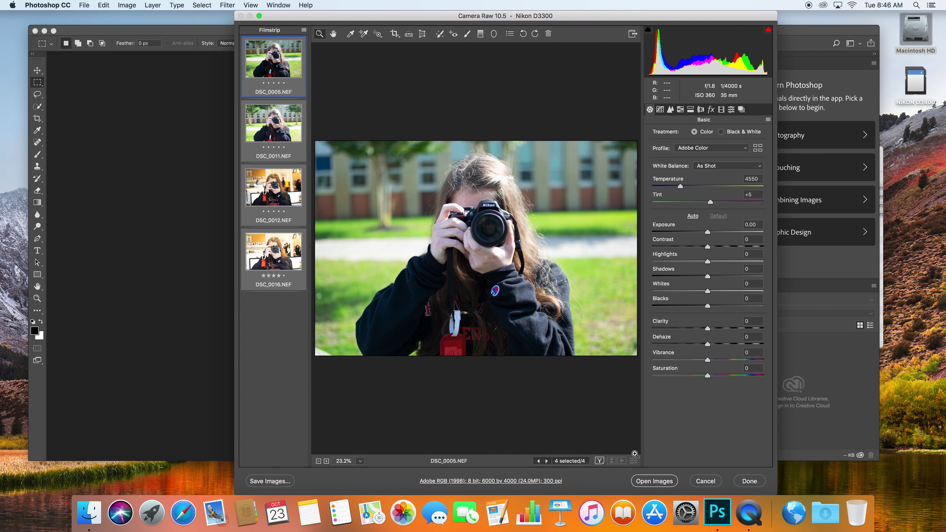
{"action": "left_click", "coordinate": [653, 481]}
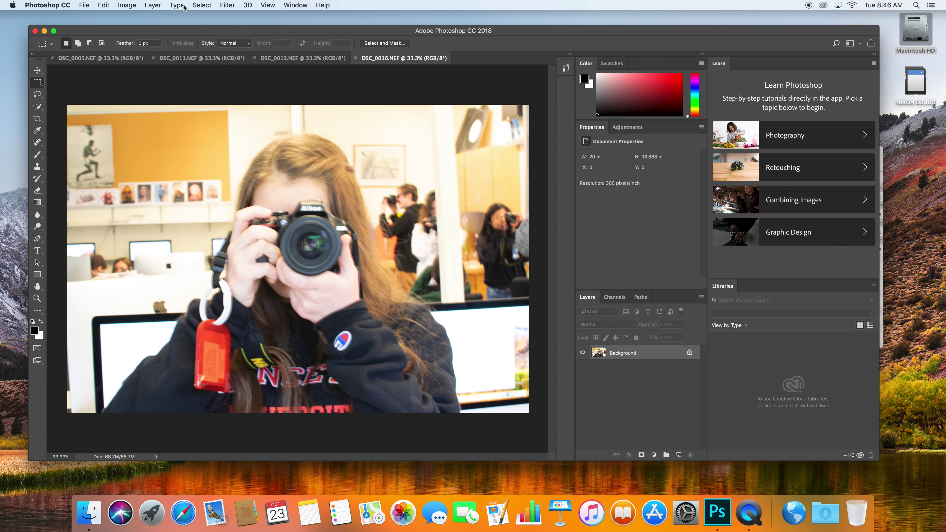
- Examine the dimensions of DSC_0016.NEF in the Image Size dialog with the width and height units set to Pixels
{"action": "left_click", "coordinate": [126, 5]}
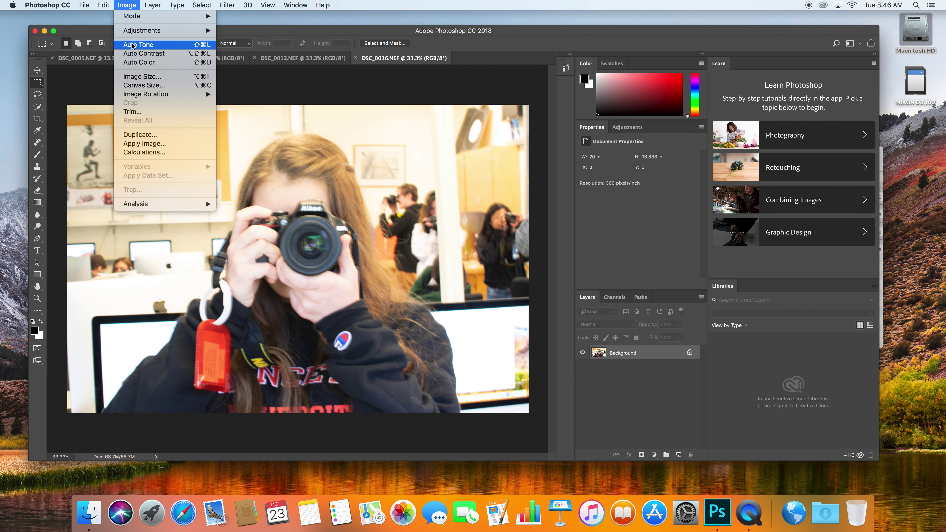
{"action": "left_click", "coordinate": [138, 77]}
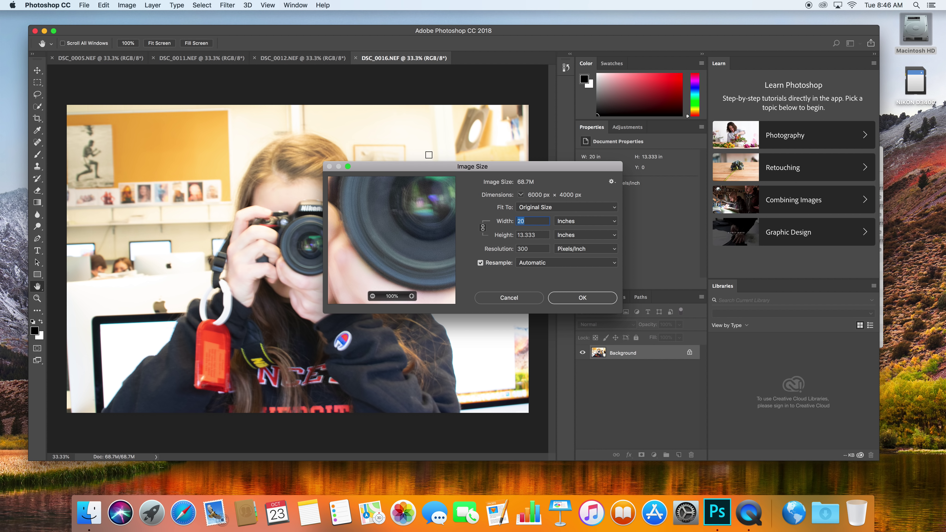
{"action": "left_click", "coordinate": [570, 223]}
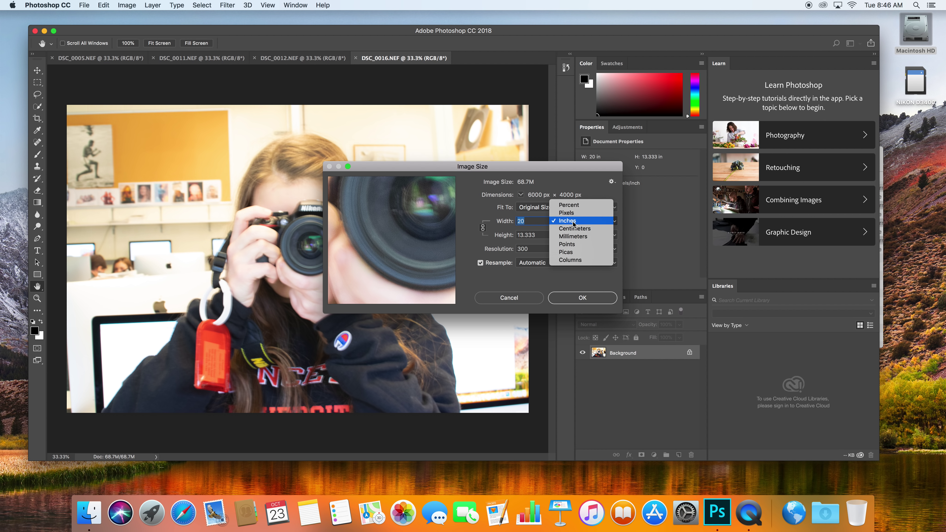
{"action": "left_click", "coordinate": [581, 213]}
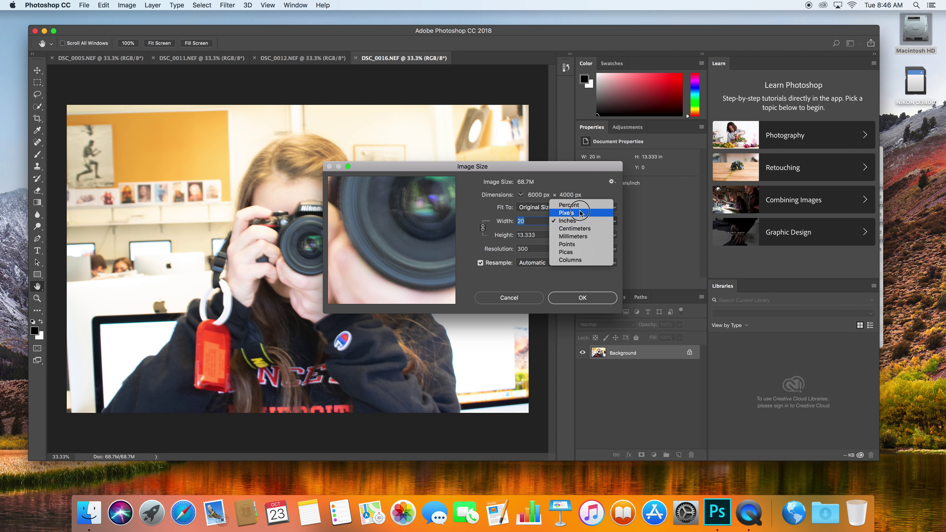
{"action": "left_click", "coordinate": [567, 213]}
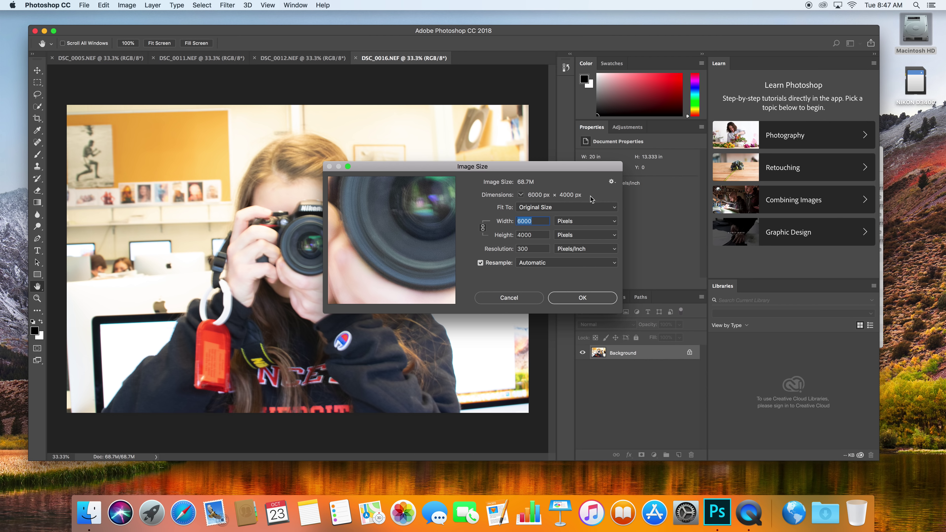
- Bring up the Calculator and dismiss it, and leave the Image Size dialog without resizing the photo
{"action": "left_click", "coordinate": [921, 3]}
{"action": "type", "text": "cal"}
{"action": "key", "text": "Return"}
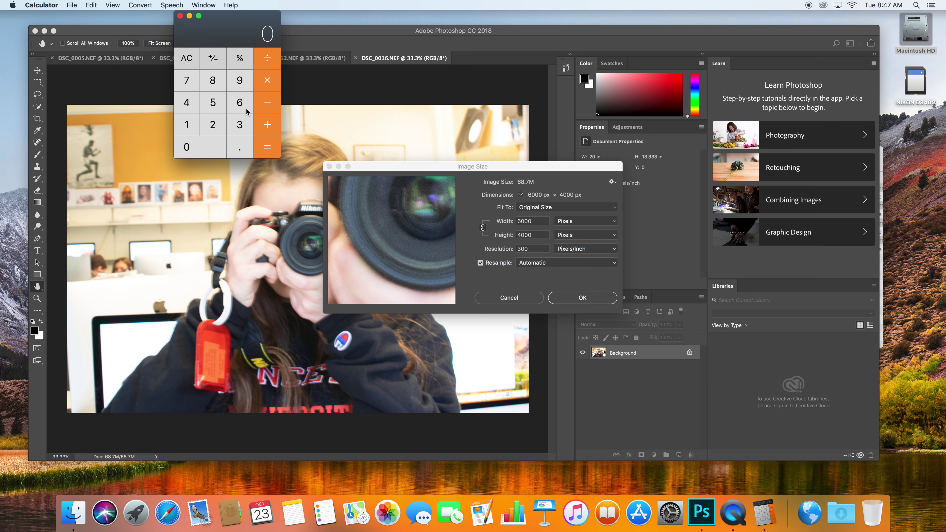
{"action": "left_click", "coordinate": [180, 16]}
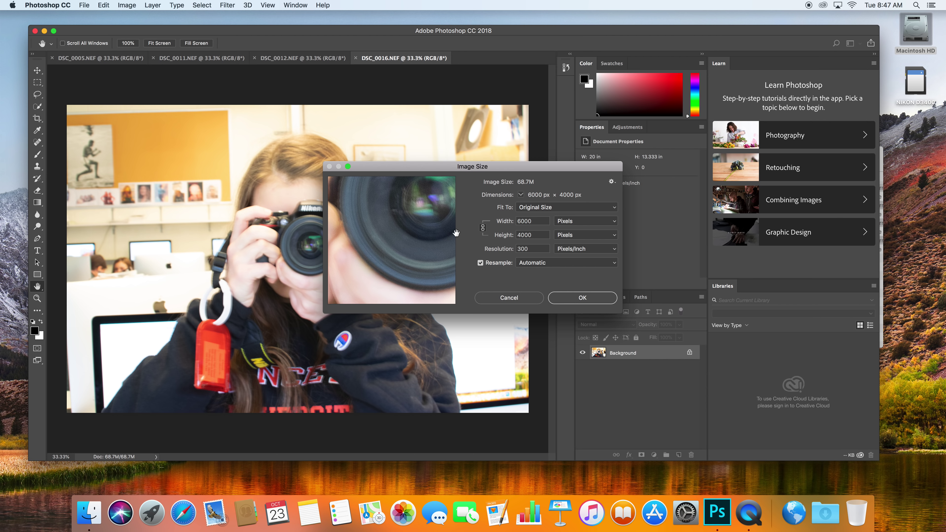
{"action": "left_click", "coordinate": [541, 298]}
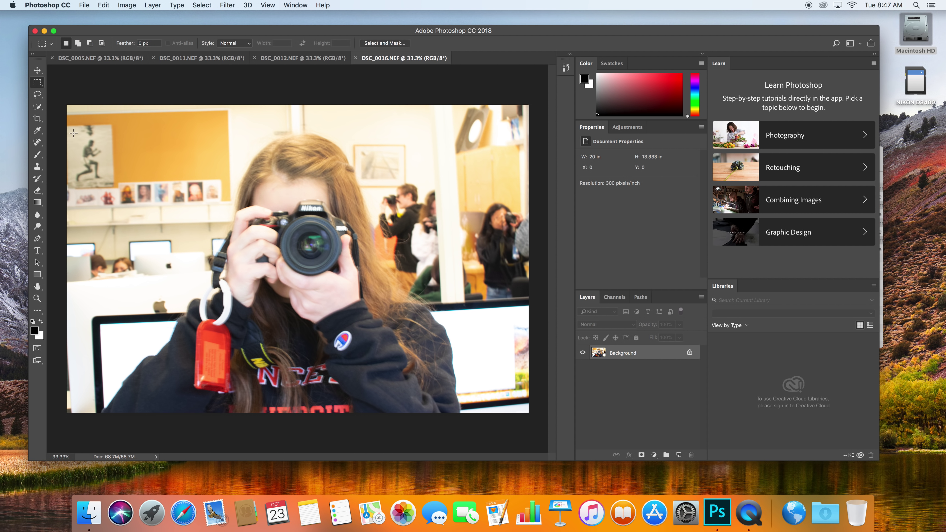
- Create a new blank document 12000 pixels wide and 8000 pixels high
{"action": "left_click", "coordinate": [85, 5]}
{"action": "left_click", "coordinate": [89, 17]}
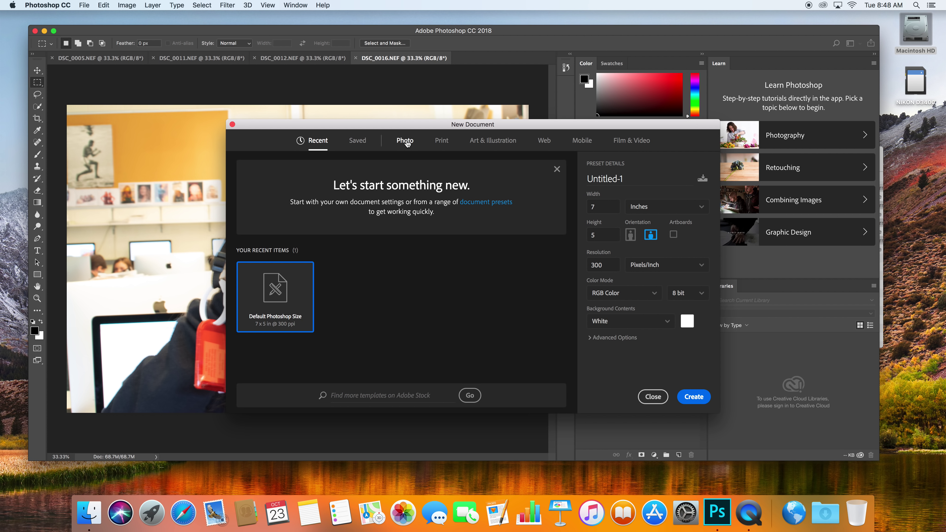
{"action": "left_click", "coordinate": [665, 210]}
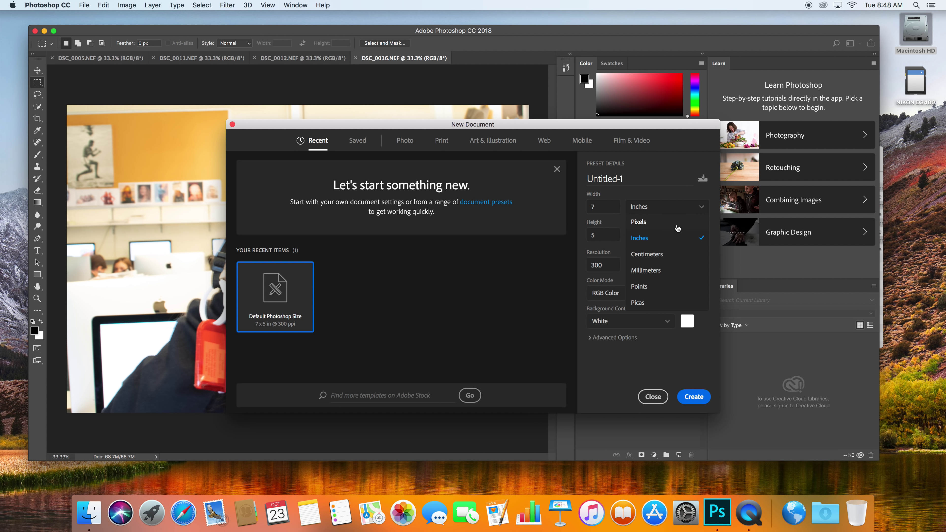
{"action": "left_click", "coordinate": [677, 225]}
{"action": "double_click", "coordinate": [608, 207]}
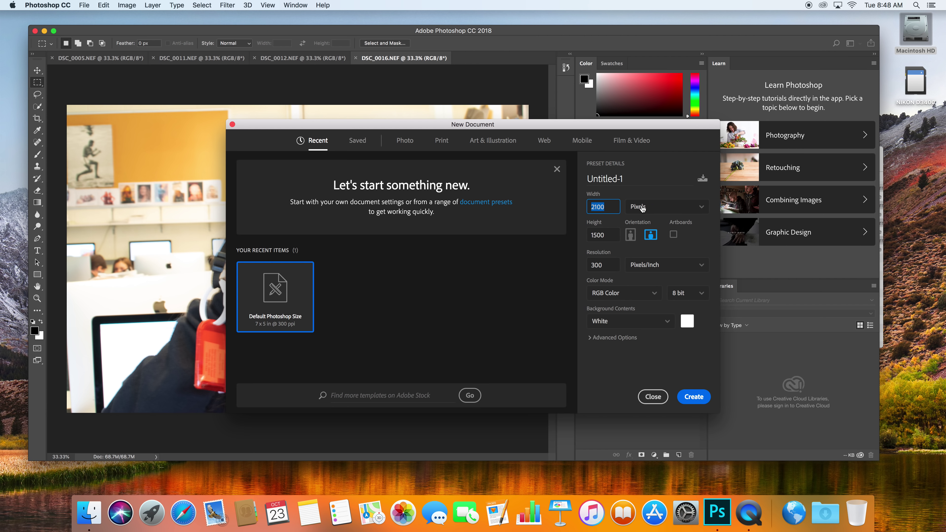
{"action": "type", "text": "12000"}
{"action": "double_click", "coordinate": [607, 234]}
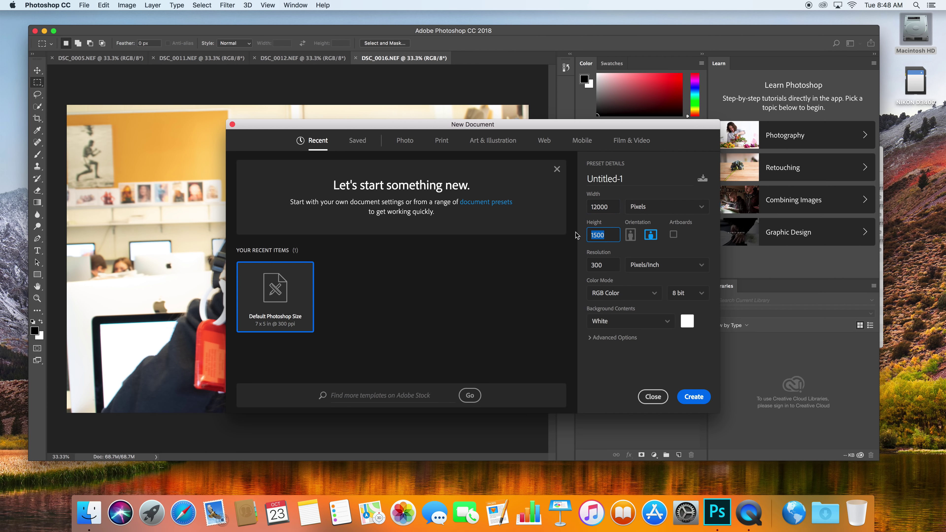
{"action": "type", "text": "8000"}
{"action": "left_click", "coordinate": [691, 398]}
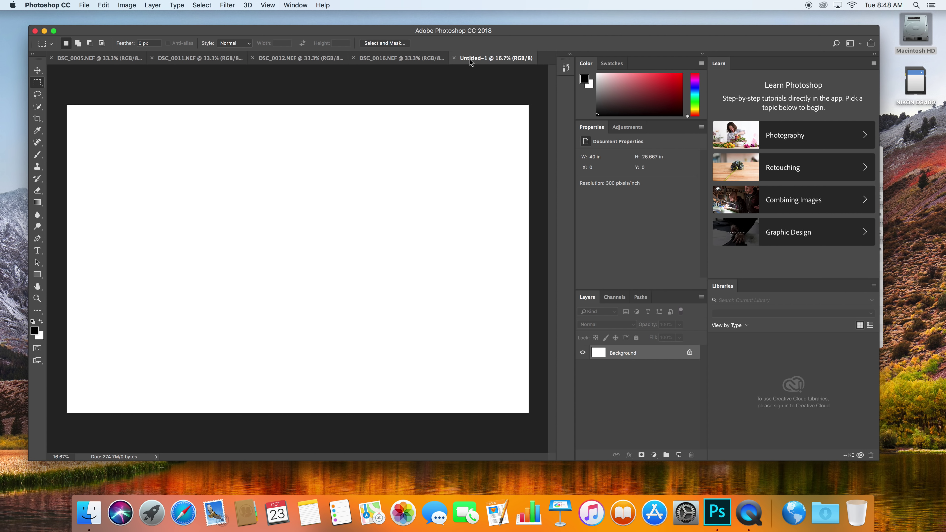
- Check the new blank document's pixel dimensions in the Image Size dialog and close it without changes
{"action": "left_click", "coordinate": [138, 6]}
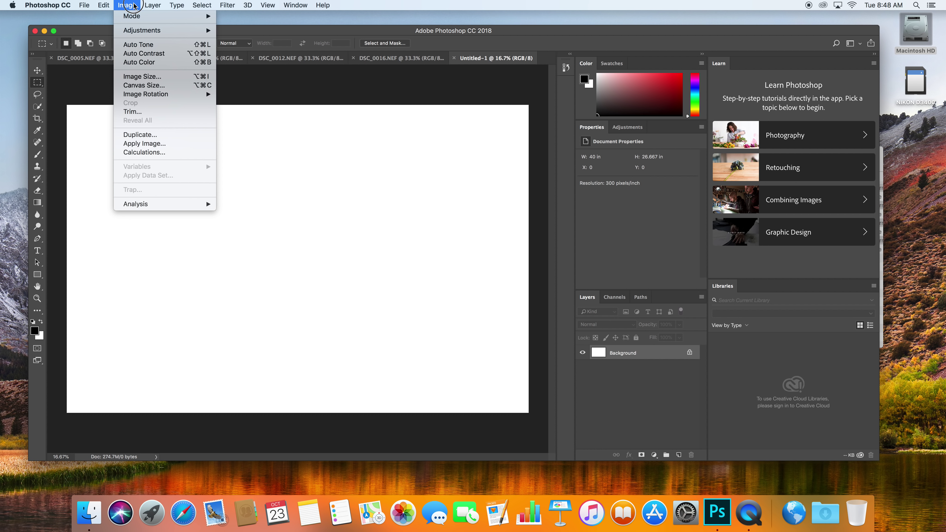
{"action": "left_click", "coordinate": [143, 79]}
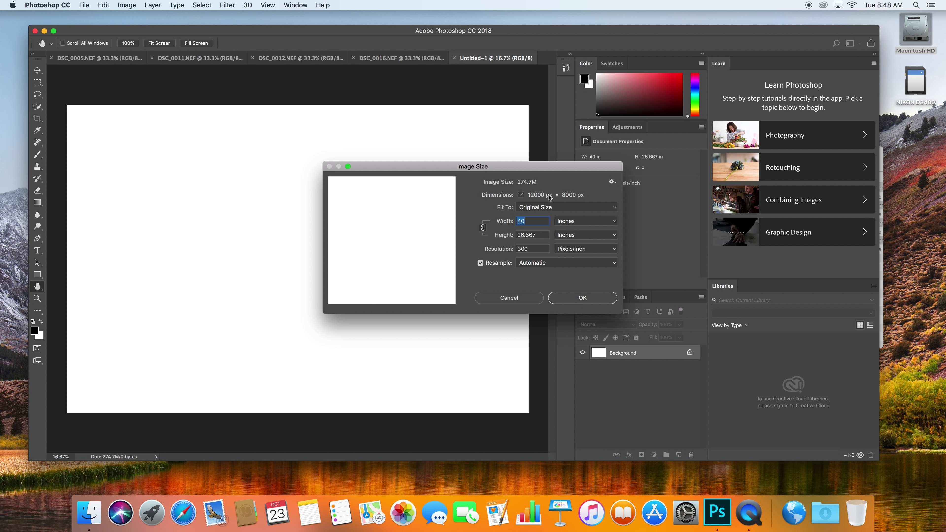
{"action": "left_click", "coordinate": [526, 303]}
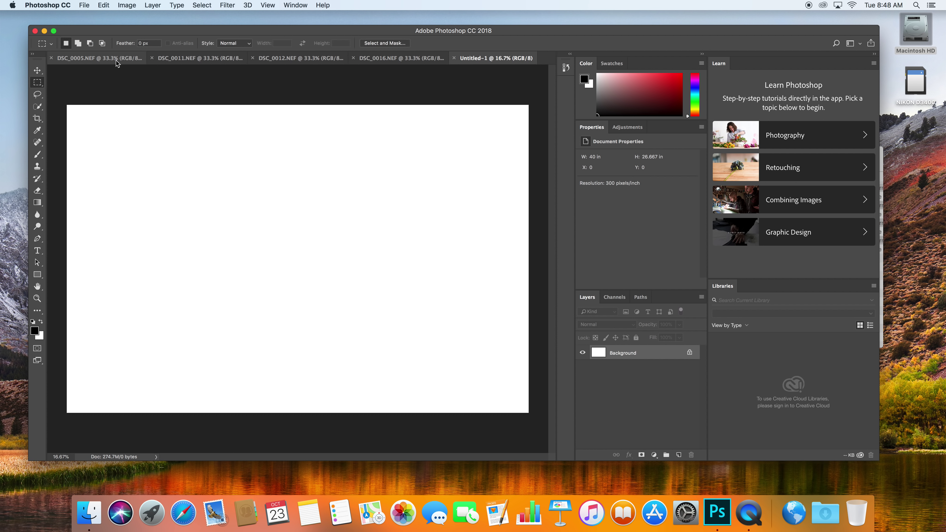
- Copy the whole DSC_0005.NEF image into Untitled-1 and move it flush into the canvas's upper-left corner at X 0, Y 0
{"action": "left_click", "coordinate": [91, 56]}
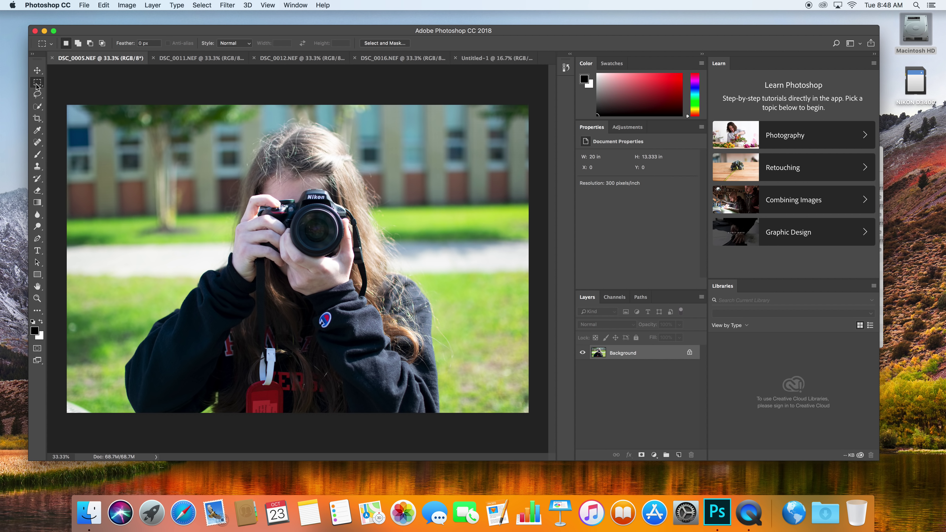
{"action": "key", "text": "super+a"}
{"action": "left_click", "coordinate": [484, 59]}
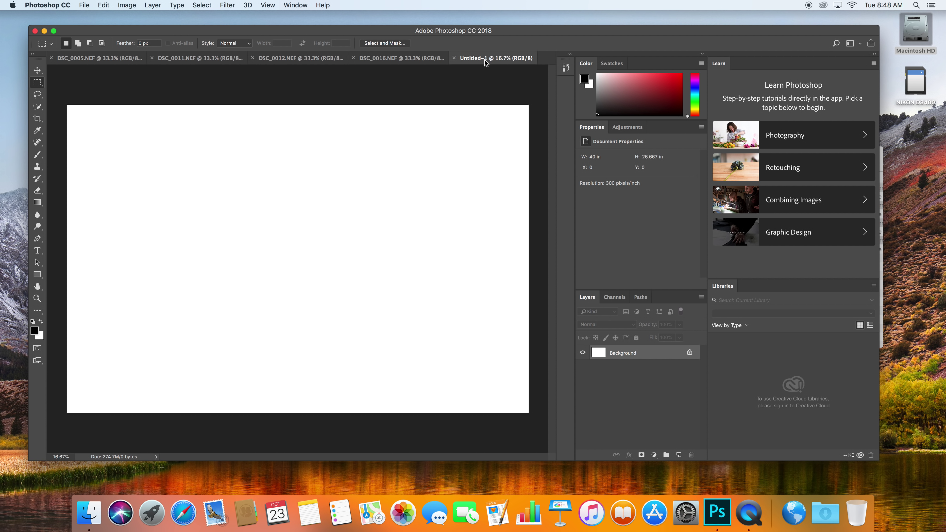
{"action": "key", "text": "super+v"}
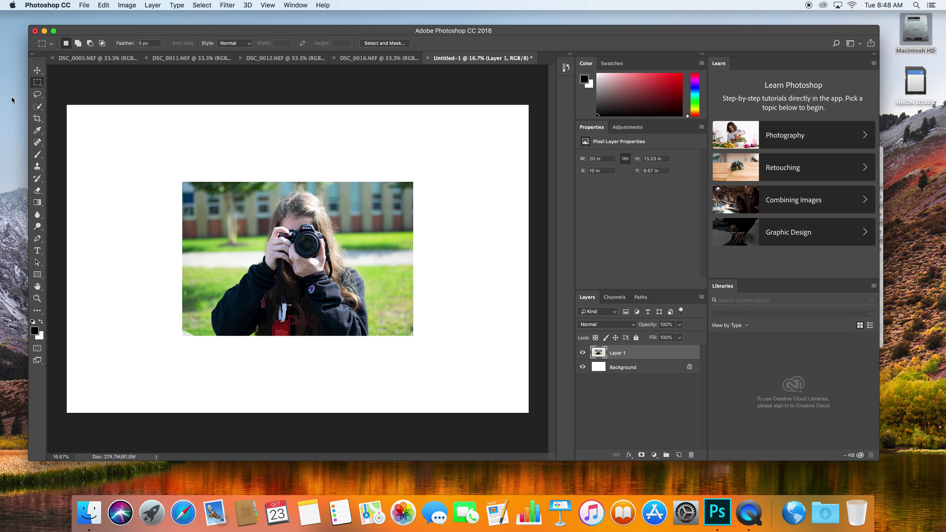
{"action": "left_click", "coordinate": [37, 70]}
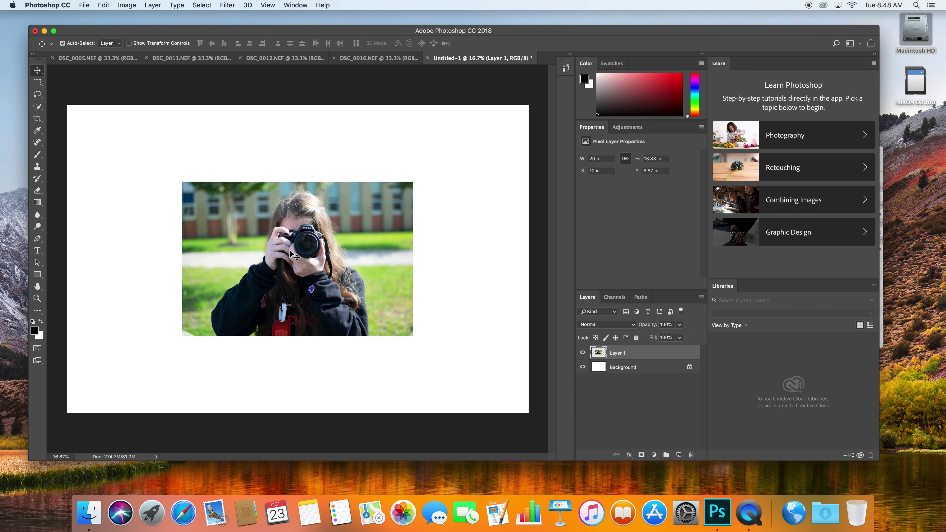
{"action": "left_click_drag", "start_coordinate": [295, 252], "coordinate": [180, 176]}
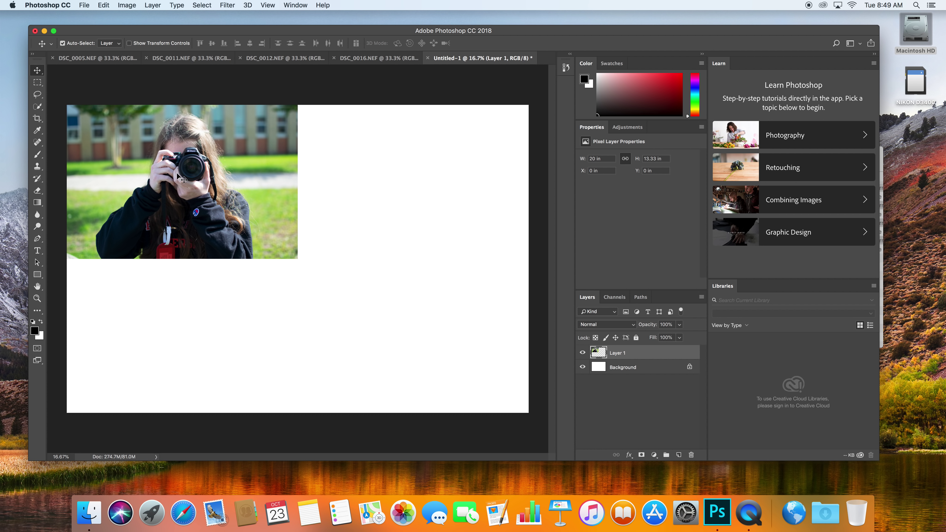
- Copy the whole DSC_0011.NEF image into Untitled-1 and place it in the canvas's upper-right quarter at X 20 in, Y 0 in
{"action": "left_click", "coordinate": [183, 59]}
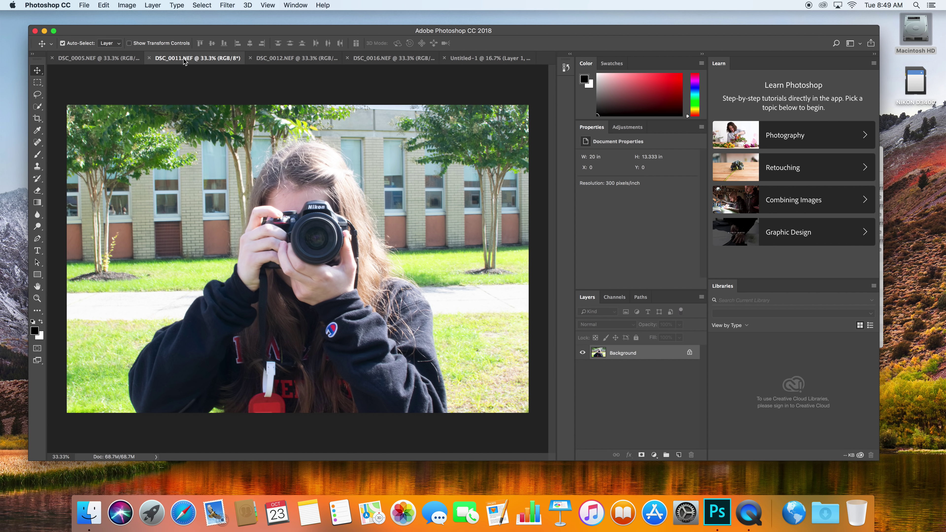
{"action": "key", "text": "super+a"}
{"action": "left_click", "coordinate": [469, 61]}
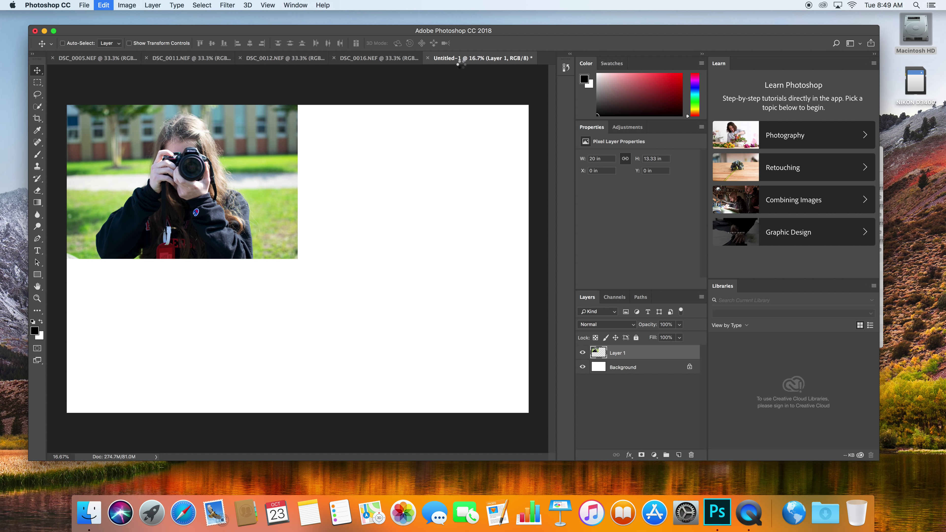
{"action": "key", "text": "super+v"}
{"action": "left_click_drag", "start_coordinate": [330, 250], "coordinate": [436, 169]}
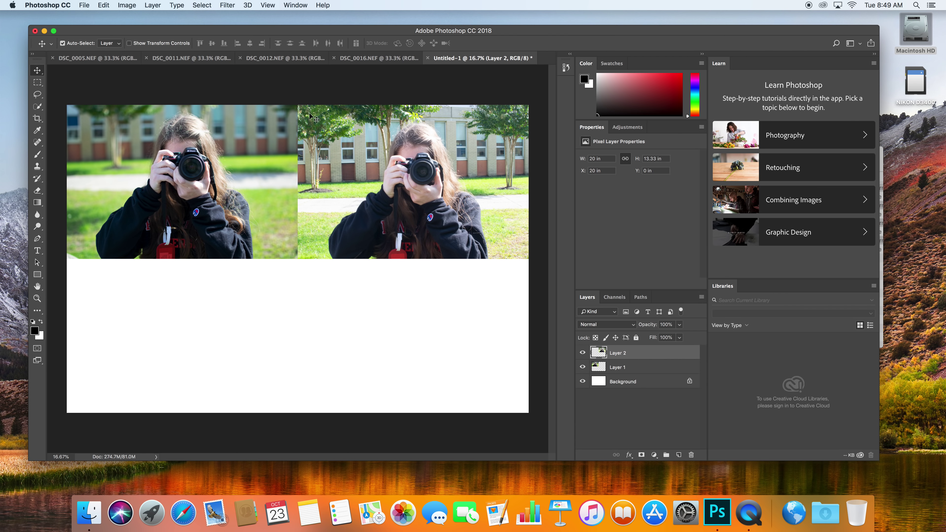
- Copy the whole DSC_0012.NEF image into Untitled-1 and place it in the canvas's lower-left quarter at X 0 in, Y 13.33 in
{"action": "left_click", "coordinate": [288, 59]}
{"action": "key", "text": "super+a"}
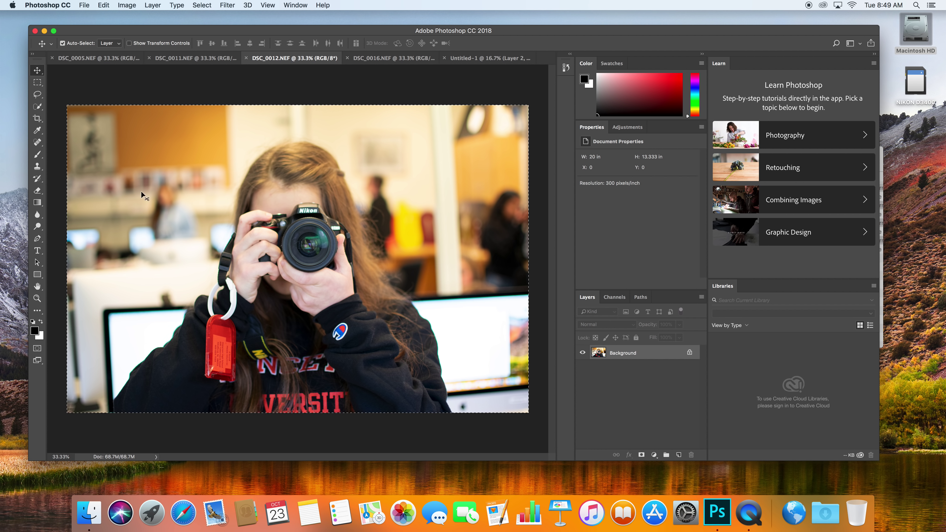
{"action": "key", "text": "super+c"}
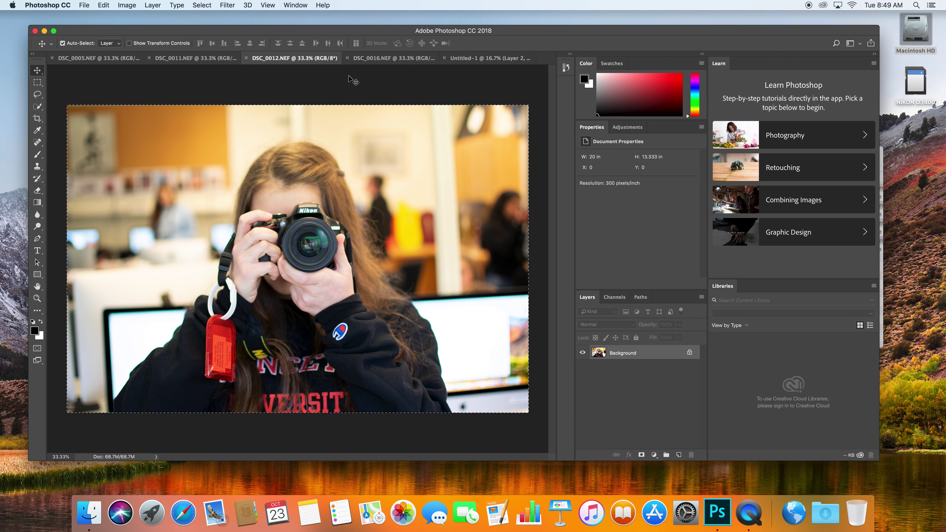
{"action": "left_click", "coordinate": [462, 60]}
{"action": "key", "text": "super+v"}
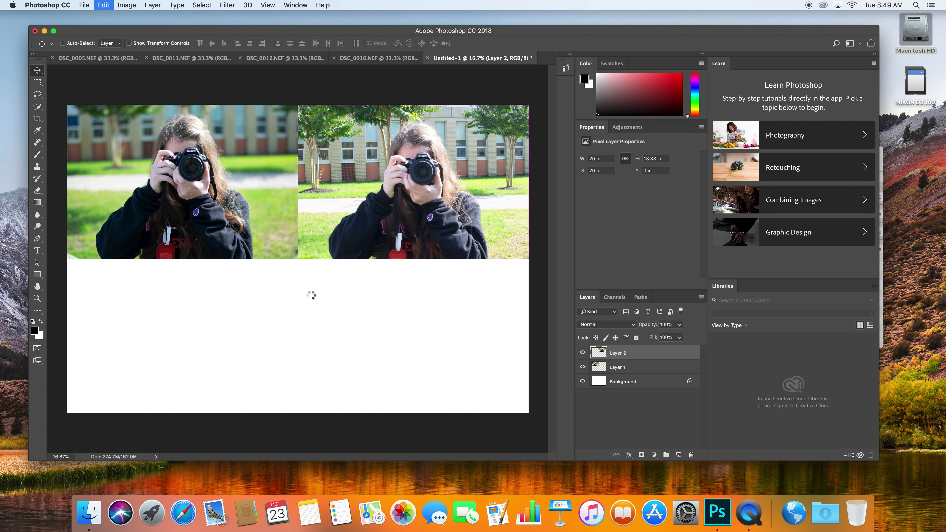
{"action": "left_click_drag", "start_coordinate": [328, 274], "coordinate": [207, 348]}
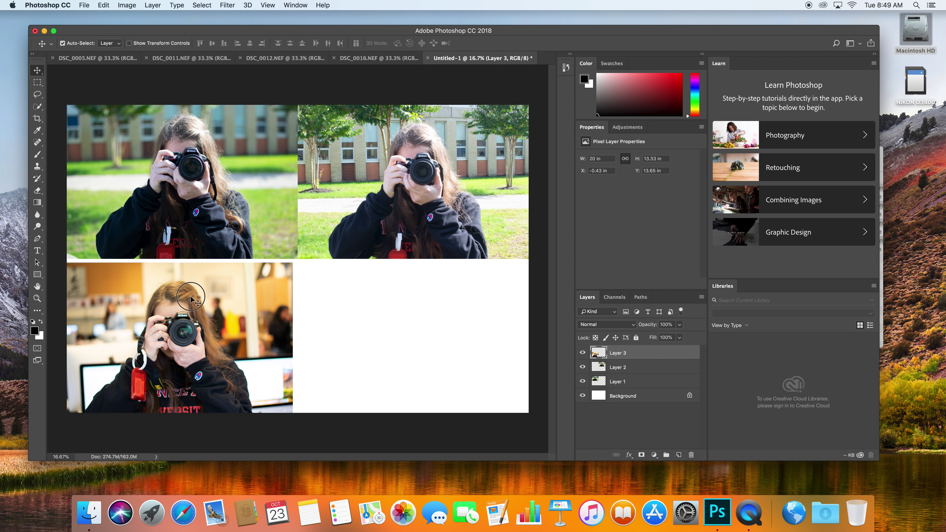
{"action": "left_click_drag", "start_coordinate": [199, 297], "coordinate": [204, 298]}
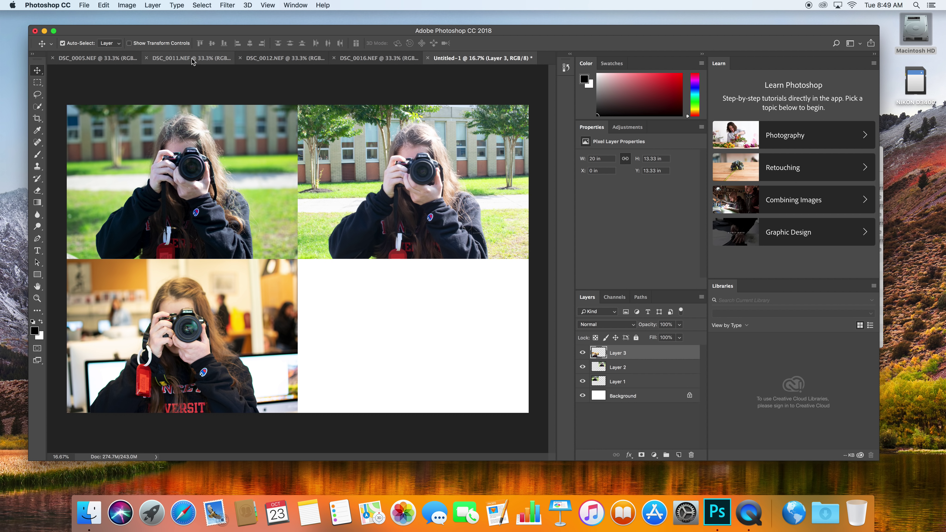
- Copy the whole DSC_0016.NEF image into Untitled-1 and place it in the canvas's lower-right quarter at X 20 in, Y 13.33 in
{"action": "left_click", "coordinate": [376, 58]}
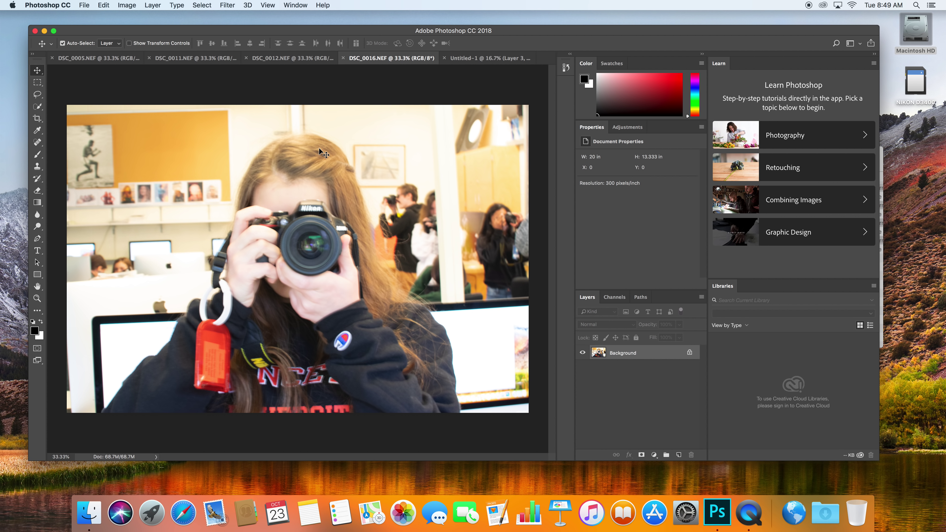
{"action": "left_click", "coordinate": [497, 60]}
{"action": "left_click_drag", "start_coordinate": [497, 75], "coordinate": [305, 261]}
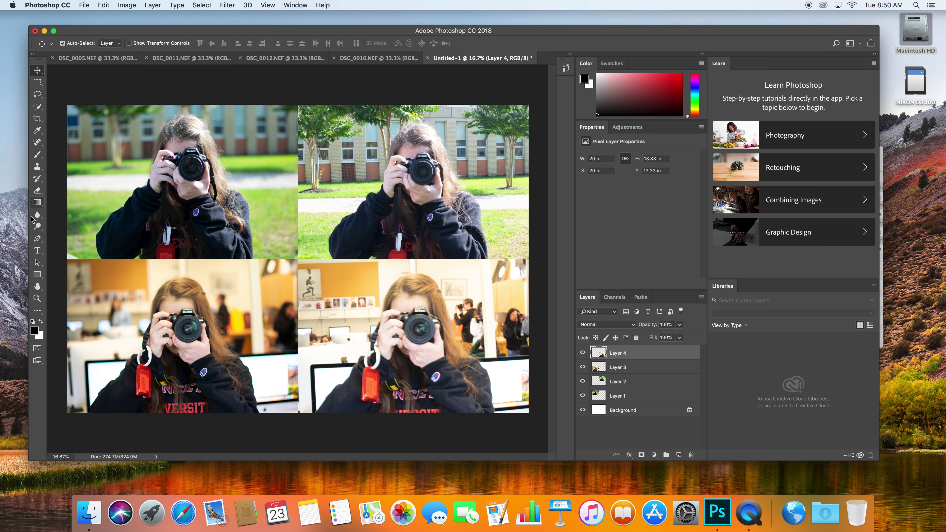
- Examine the lens and exposure settings in DSC_0005.NEF's camera data under File Info, and close it without changes
{"action": "left_click", "coordinate": [39, 253]}
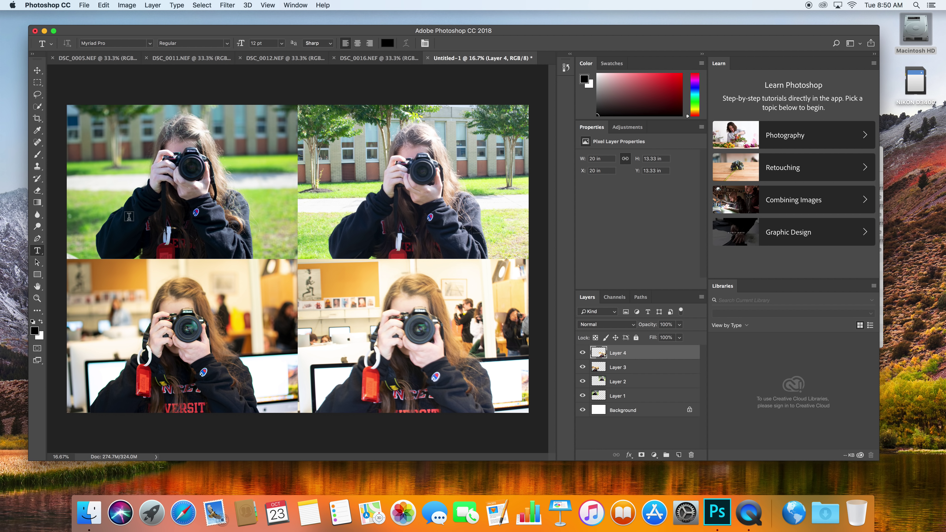
{"action": "left_click", "coordinate": [114, 60]}
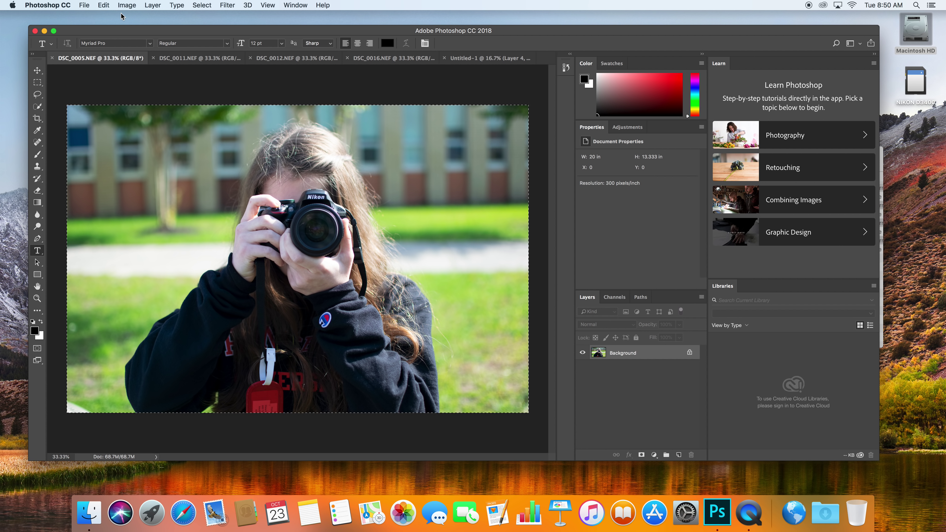
{"action": "left_click", "coordinate": [85, 5]}
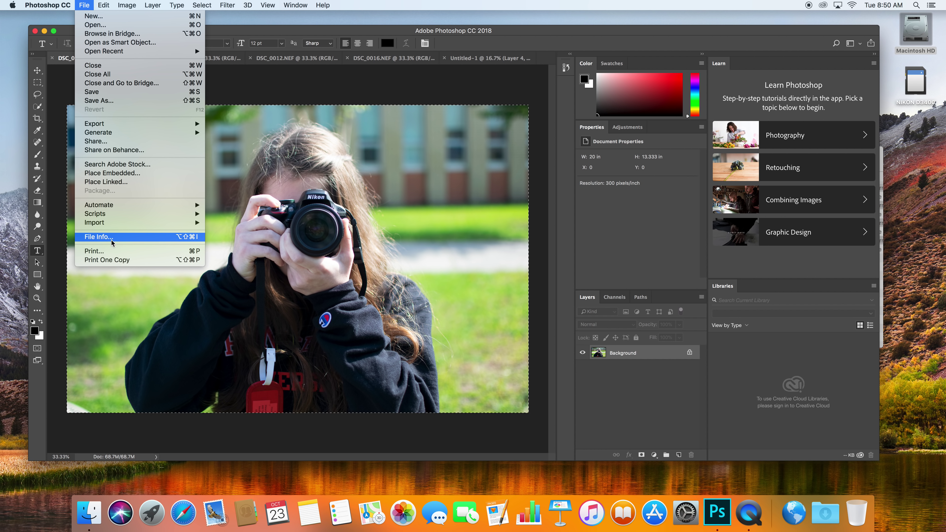
{"action": "left_click", "coordinate": [178, 241]}
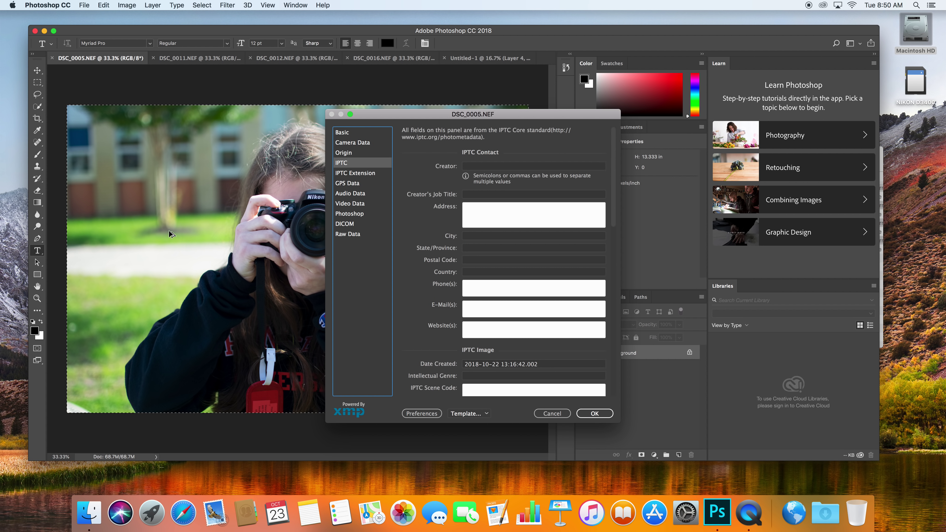
{"action": "left_click", "coordinate": [352, 142]}
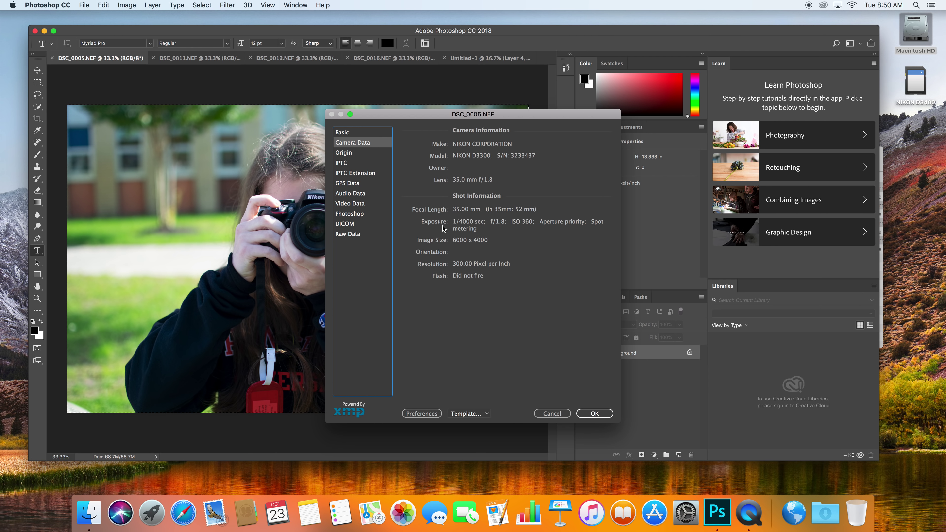
{"action": "left_click", "coordinate": [426, 224]}
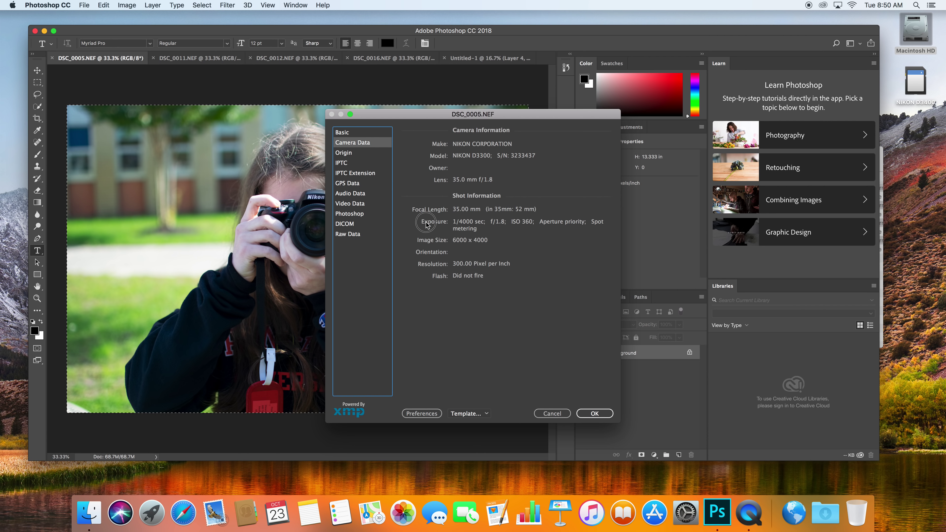
{"action": "left_click", "coordinate": [471, 223]}
{"action": "left_click", "coordinate": [499, 177]}
{"action": "left_click", "coordinate": [521, 168]}
{"action": "left_click", "coordinate": [475, 180]}
{"action": "left_click", "coordinate": [551, 413]}
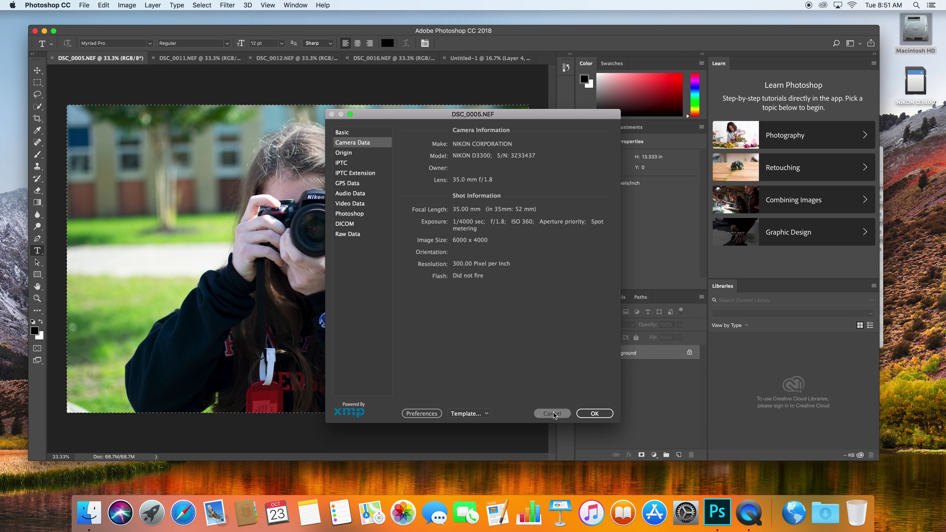
- Check DSC_0005.NEF's aperture and shutter speed in the Camera Raw Filter and close it without adjustments
{"action": "left_click", "coordinate": [227, 3]}
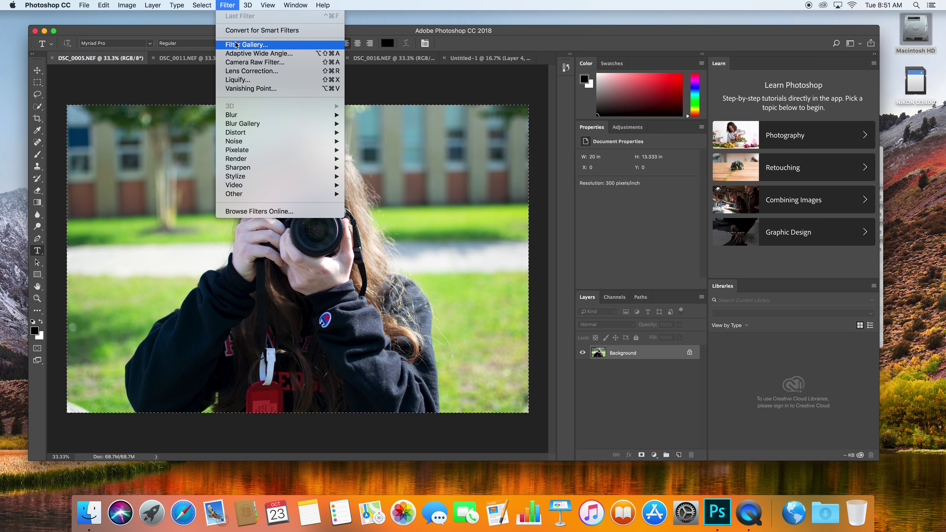
{"action": "left_click", "coordinate": [243, 65]}
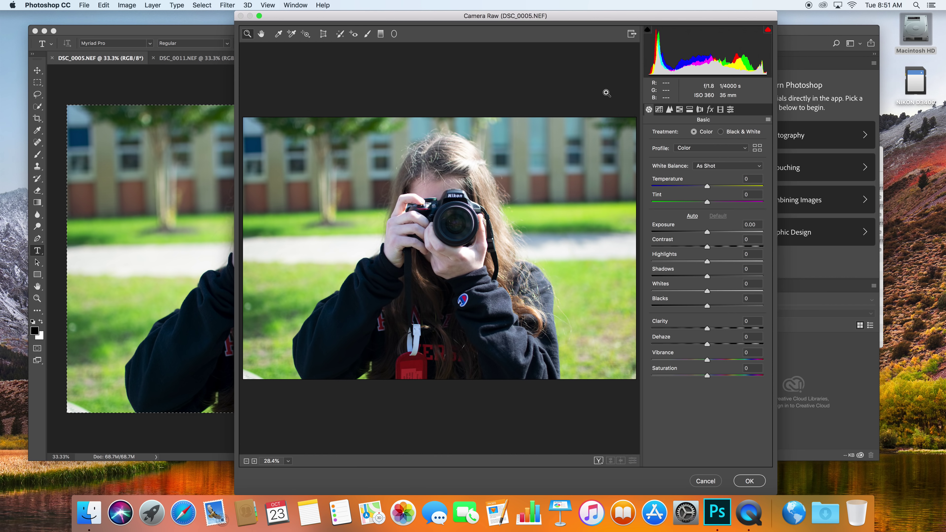
{"action": "key", "text": "Return"}
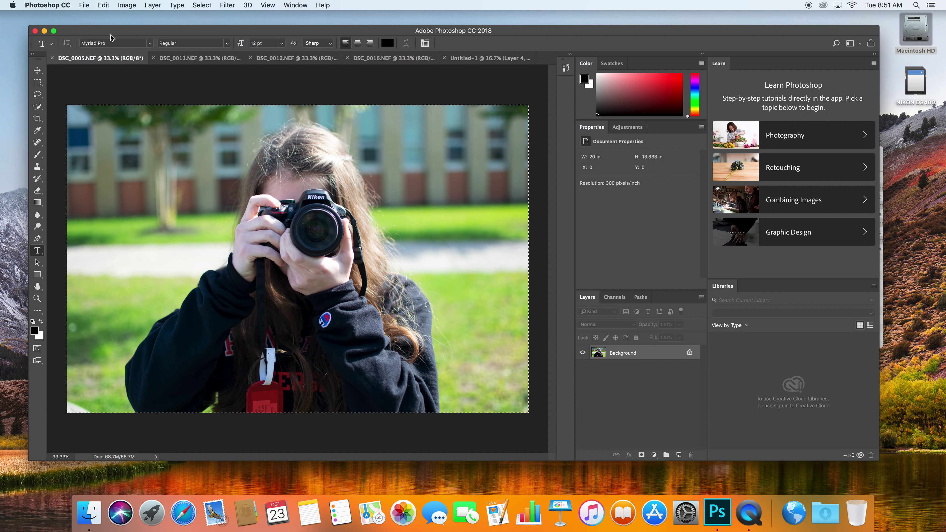
- Review DSC_0005.NEF's camera data in File Info once more and cancel out of it
{"action": "left_click", "coordinate": [82, 5]}
{"action": "mouse_move", "coordinate": [101, 215]}
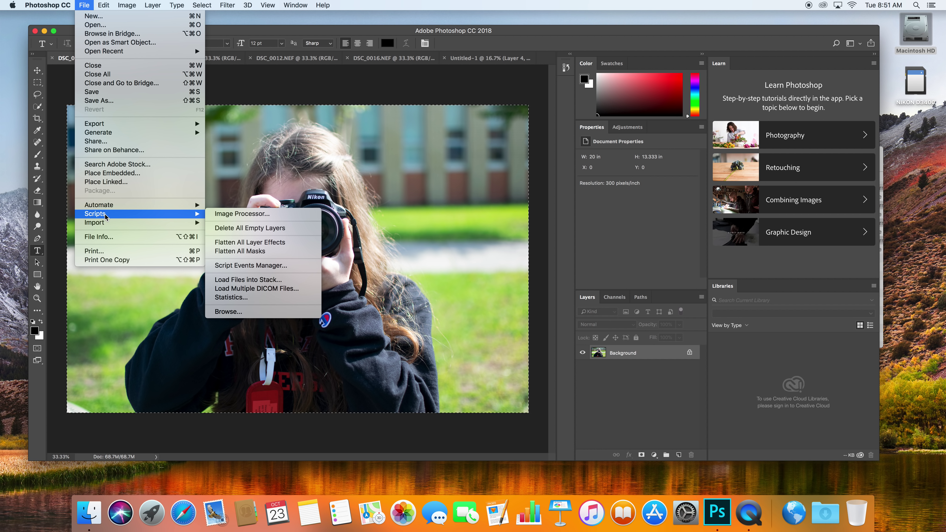
{"action": "left_click", "coordinate": [108, 238]}
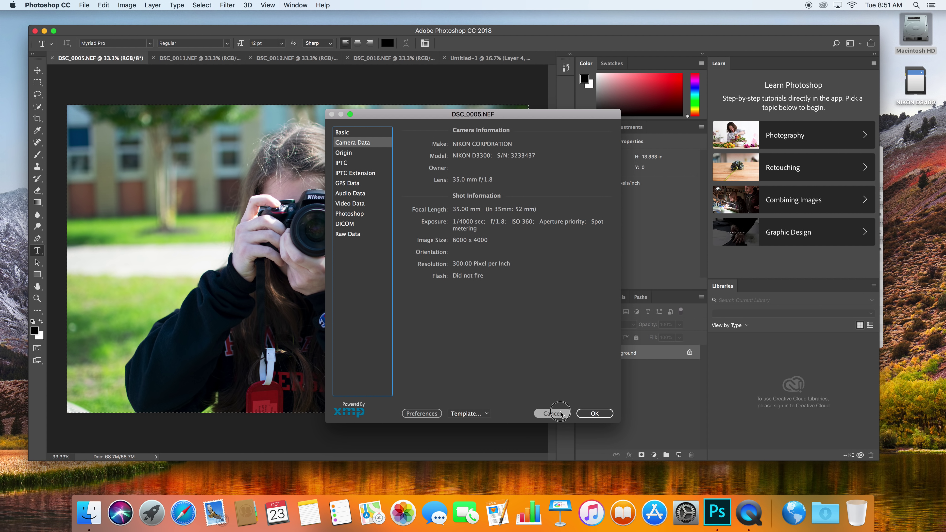
{"action": "left_click", "coordinate": [552, 413]}
- Start a text layer near the upper-left corner of the first photo in Untitled-1 and set its font size to 100 pt
{"action": "left_click", "coordinate": [479, 59]}
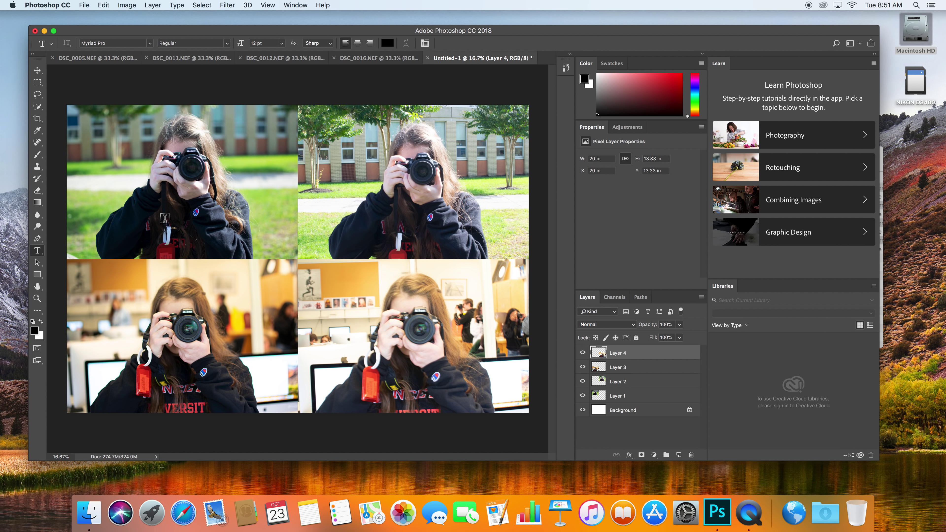
{"action": "left_click", "coordinate": [83, 119]}
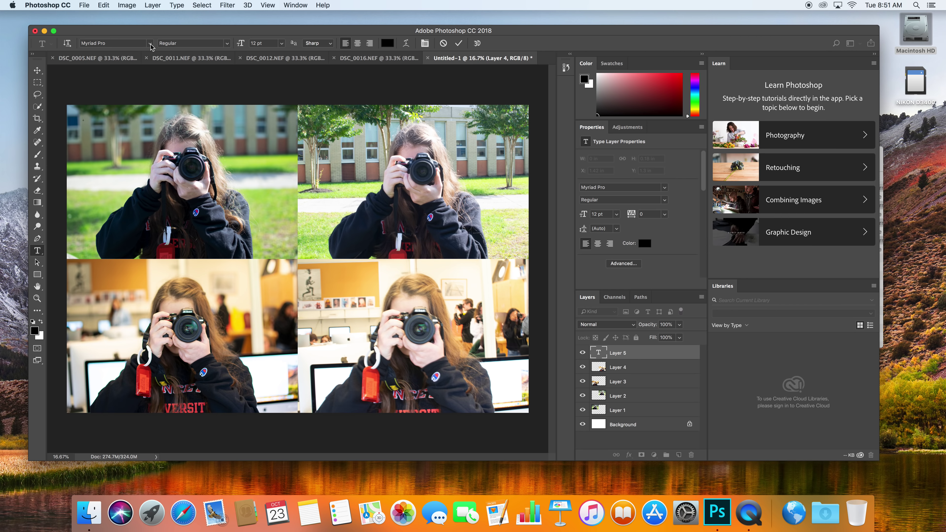
{"action": "left_click", "coordinate": [271, 44]}
{"action": "key", "text": "Return"}
{"action": "left_click", "coordinate": [273, 42]}
{"action": "type", "text": "100"}
{"action": "key", "text": "Return"}
{"action": "left_click", "coordinate": [540, 173]}
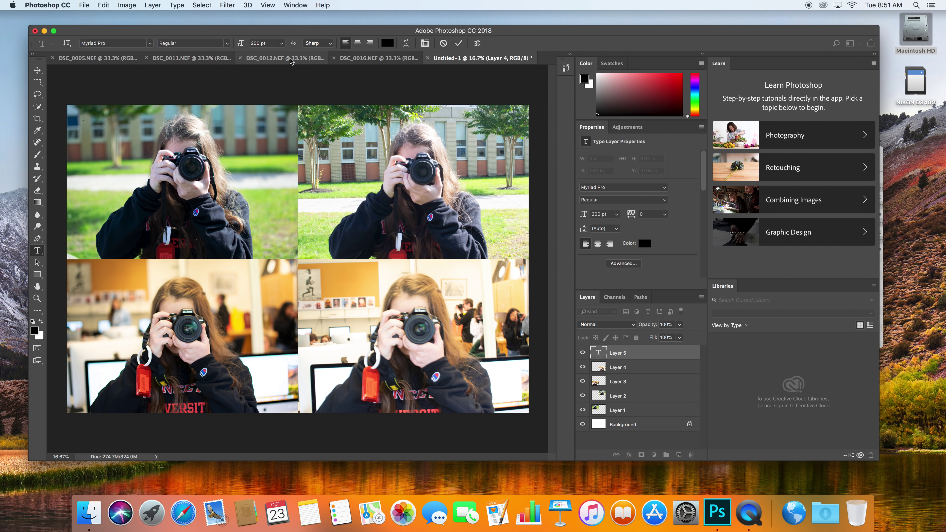
{"action": "double_click", "coordinate": [255, 43]}
{"action": "type", "text": "1"}
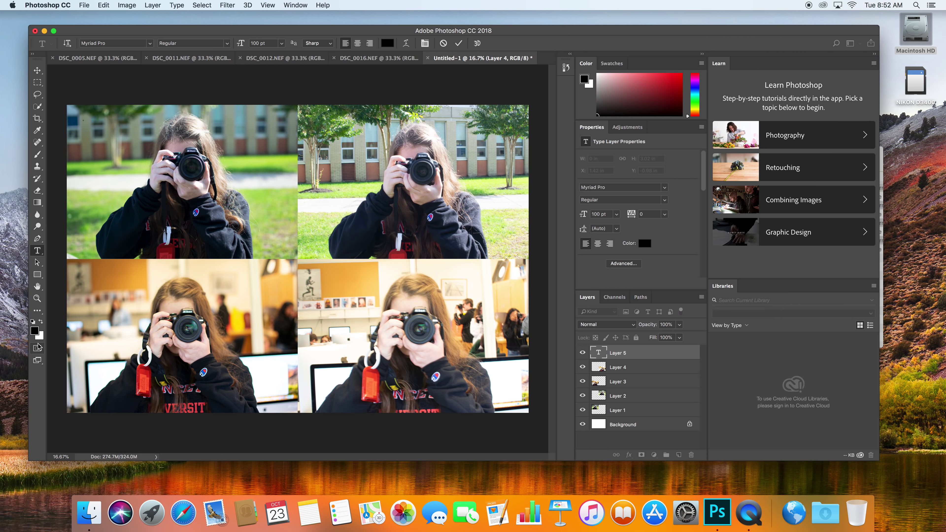
- Set the new text's colour to white and its font to Helvetica Bold
{"action": "left_click", "coordinate": [41, 322]}
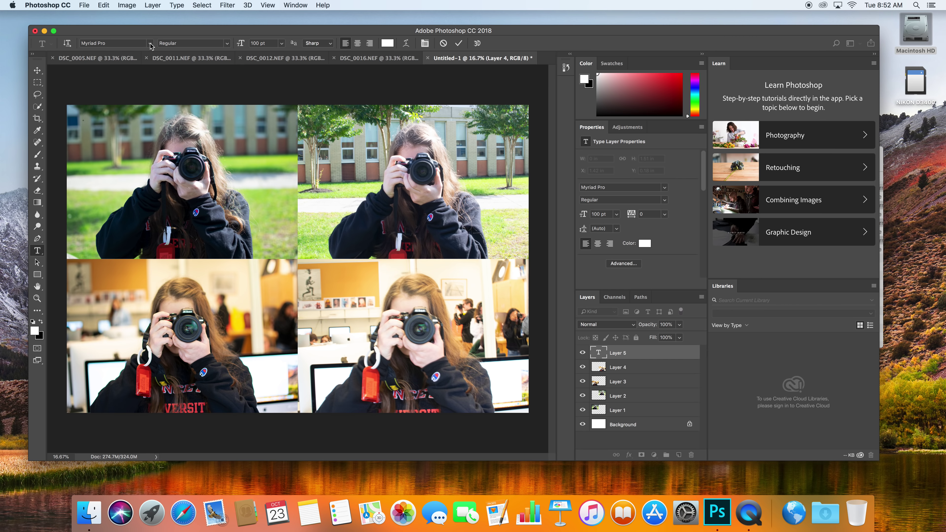
{"action": "left_click", "coordinate": [112, 43]}
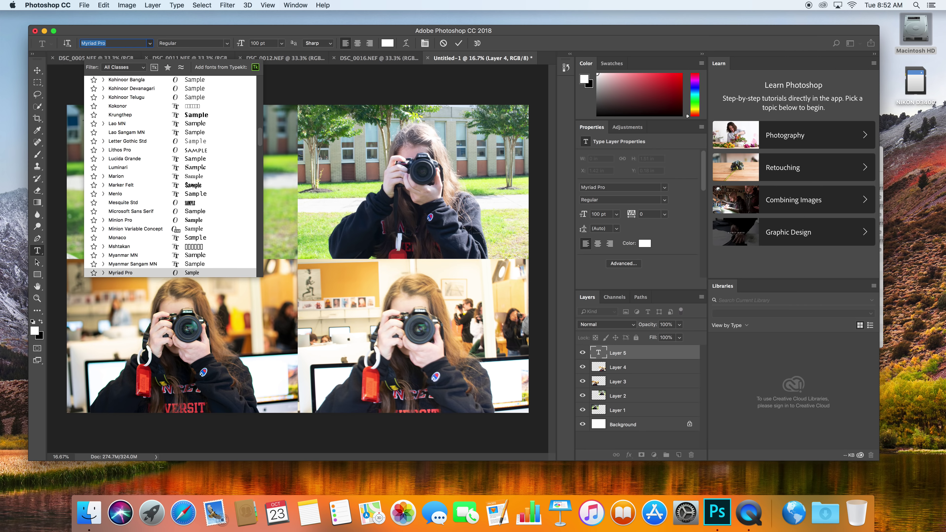
{"action": "type", "text": "helve"}
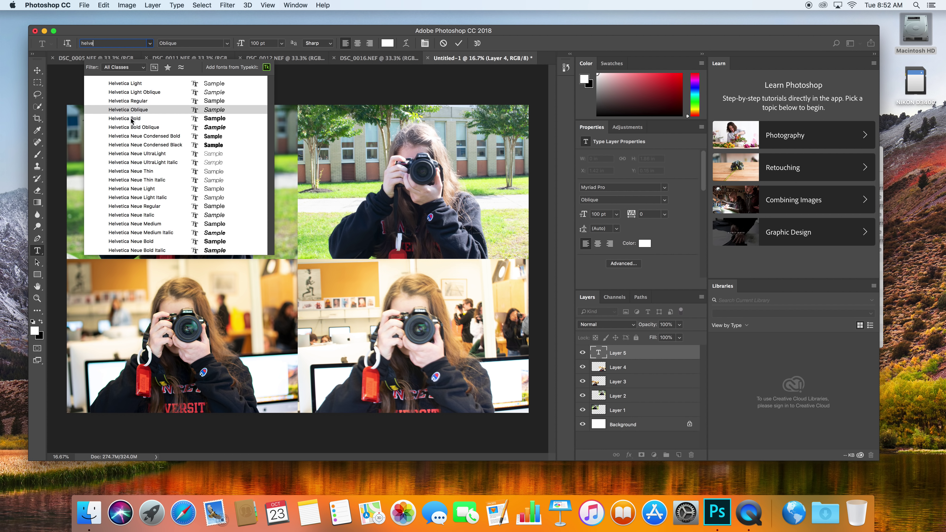
{"action": "left_click", "coordinate": [132, 119]}
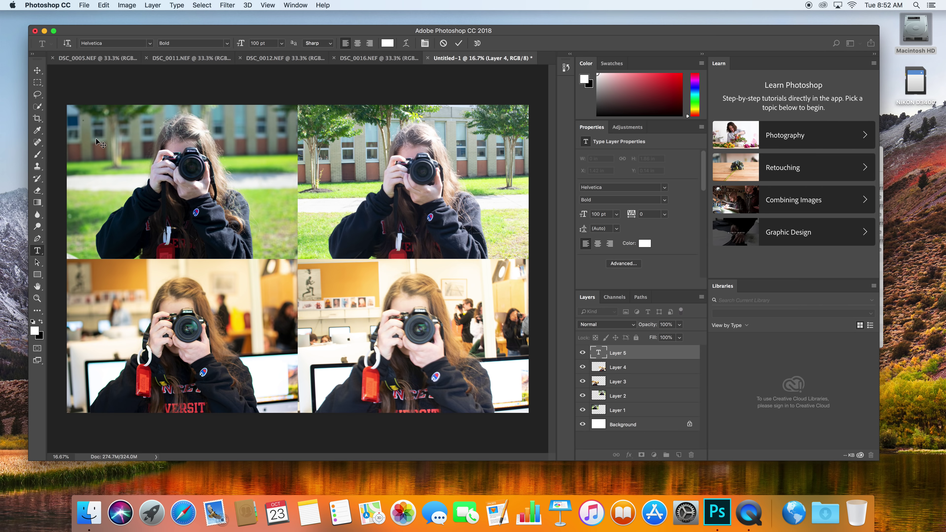
- Enter the two-line label "f1.8" and "1/4000s" on the upper-left photo and commit the text
{"action": "type", "text": "1.8 "}
{"action": "type", "text": "1/4000"}
{"action": "type", "text": "s"}
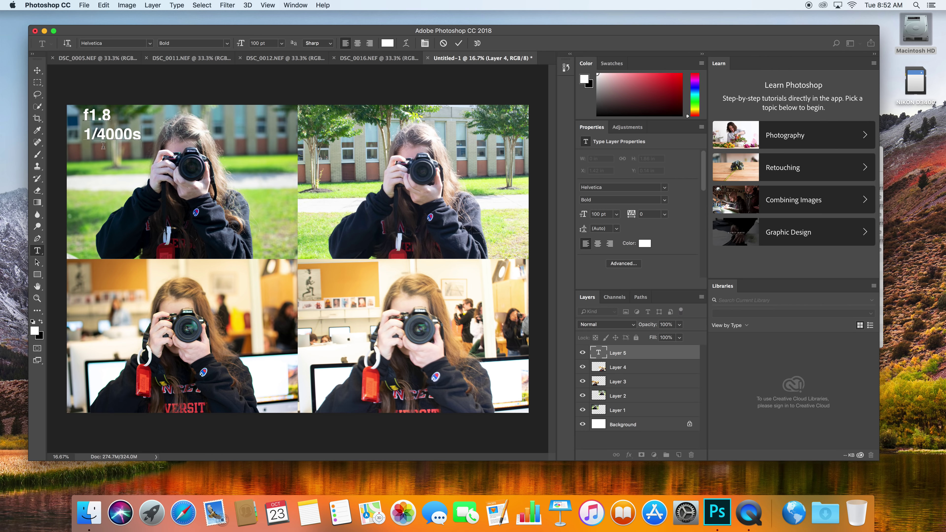
{"action": "left_click", "coordinate": [37, 70]}
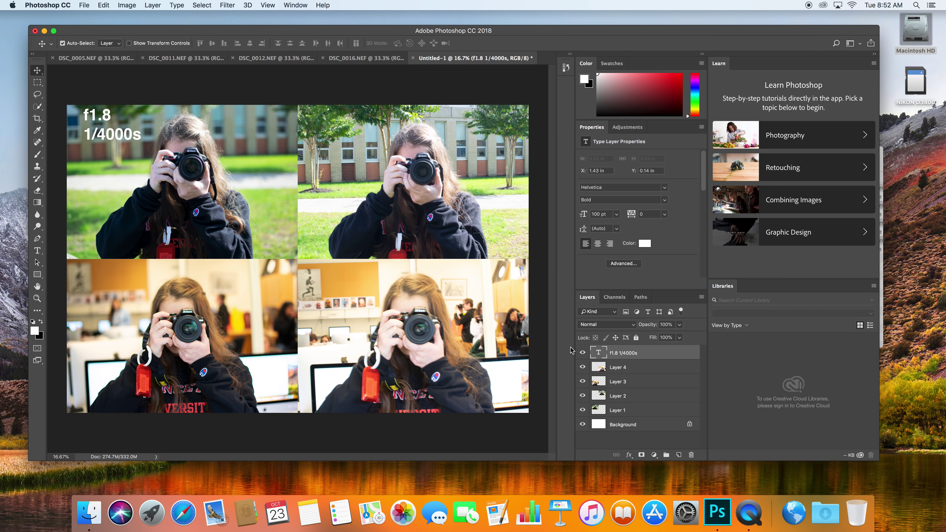
- Move the text layer beneath Layer 1 and return it to the top of the layer stack
{"action": "left_click", "coordinate": [632, 352]}
{"action": "left_click_drag", "start_coordinate": [632, 352], "coordinate": [632, 418]}
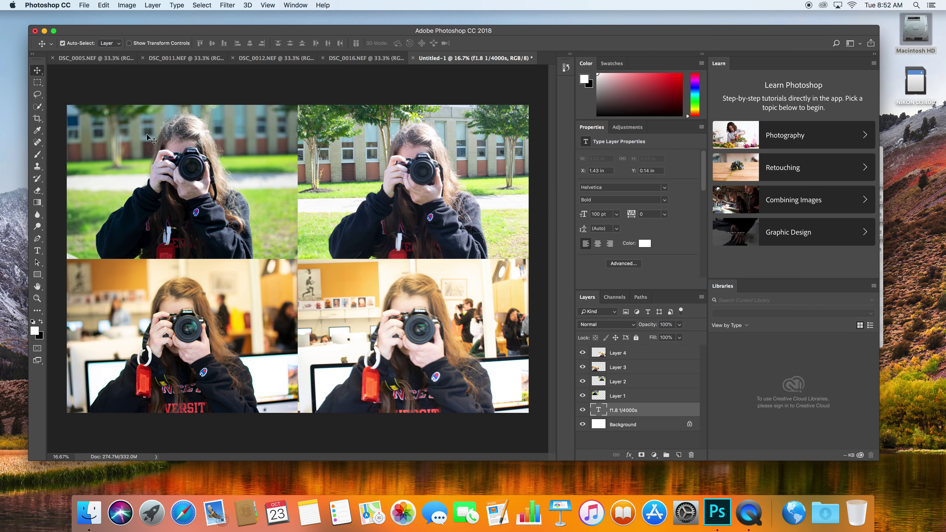
{"action": "left_click_drag", "start_coordinate": [632, 410], "coordinate": [638, 349]}
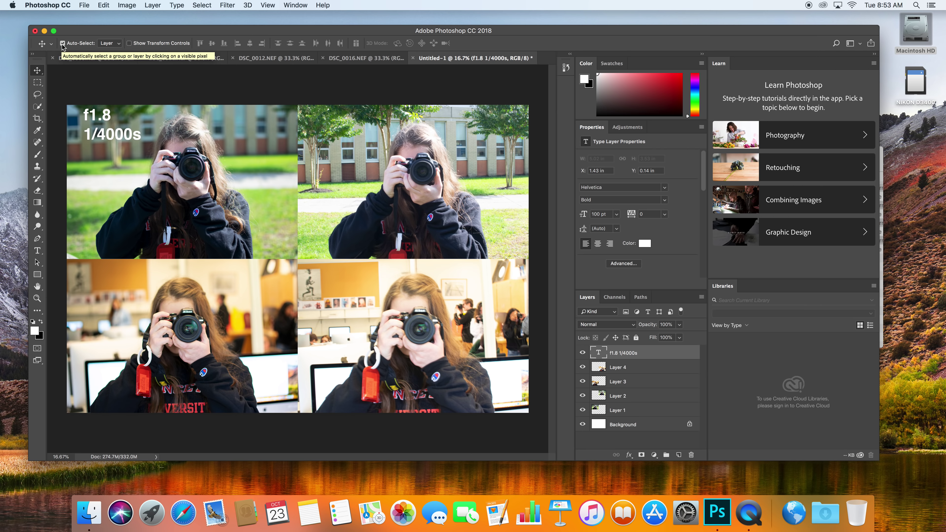
- Select the upper-left photo's layer, Layer 1, by picking it on the canvas with Auto-Select
{"action": "left_click", "coordinate": [125, 194]}
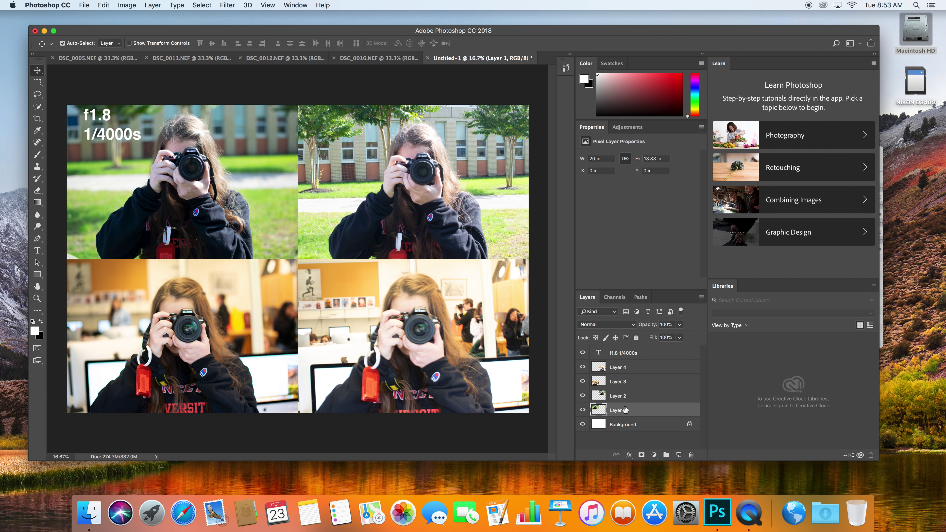
{"action": "left_click", "coordinate": [392, 173]}
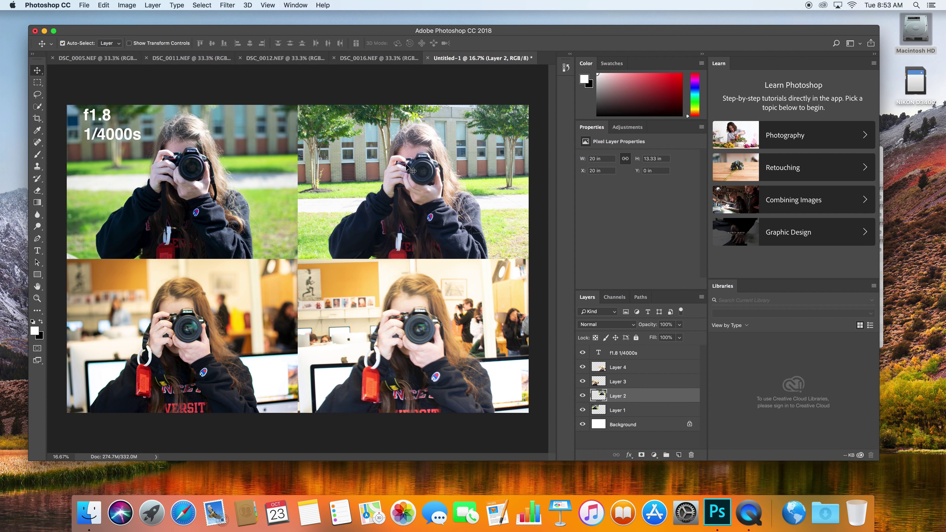
{"action": "left_click_drag", "start_coordinate": [396, 156], "coordinate": [360, 219]}
{"action": "key", "text": "super+z"}
- Lower the label slightly on the upper-left photo and duplicate its text layer until there are four labels
{"action": "left_click", "coordinate": [101, 119]}
{"action": "left_click_drag", "start_coordinate": [99, 118], "coordinate": [102, 132]}
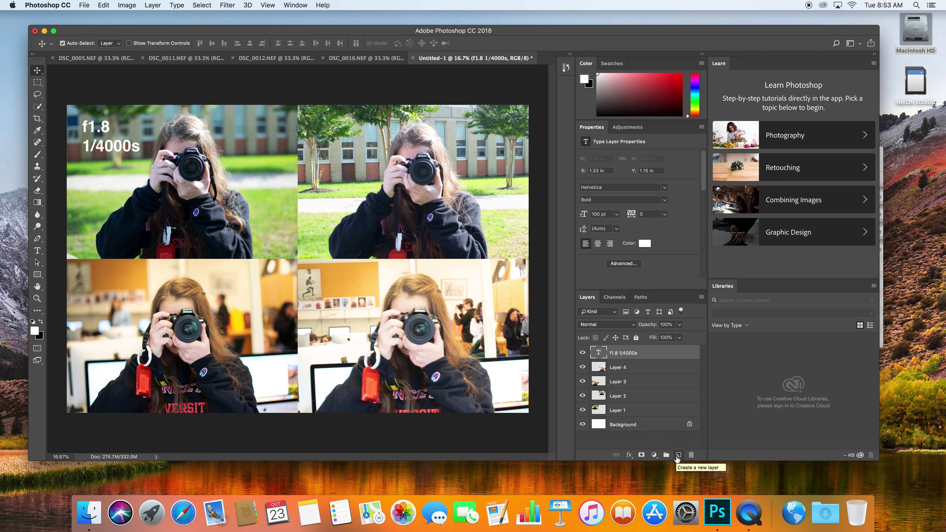
{"action": "left_click_drag", "start_coordinate": [621, 358], "coordinate": [677, 455]}
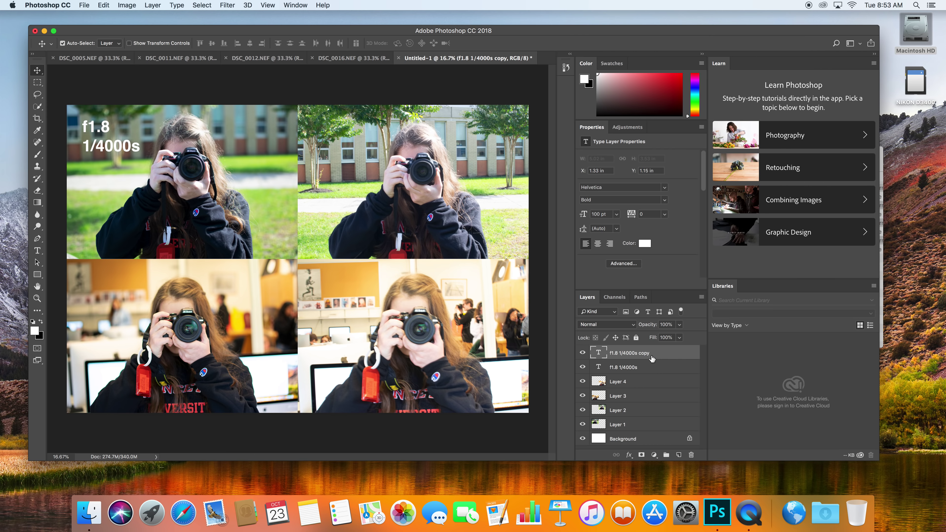
{"action": "left_click", "coordinate": [657, 367], "text": "shift"}
{"action": "left_click_drag", "start_coordinate": [658, 368], "coordinate": [679, 455]}
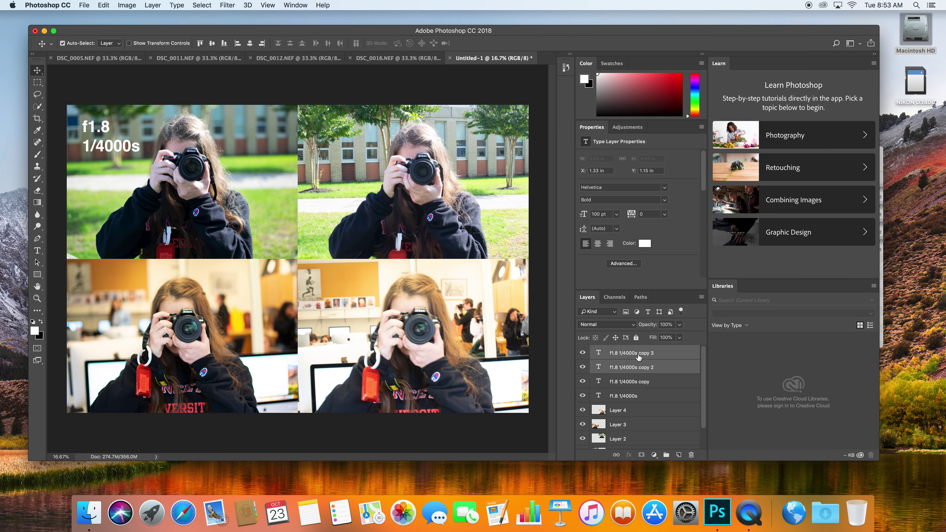
{"action": "left_click", "coordinate": [645, 396], "text": "shift"}
{"action": "left_click", "coordinate": [661, 355]}
{"action": "left_click", "coordinate": [656, 394], "text": "shift"}
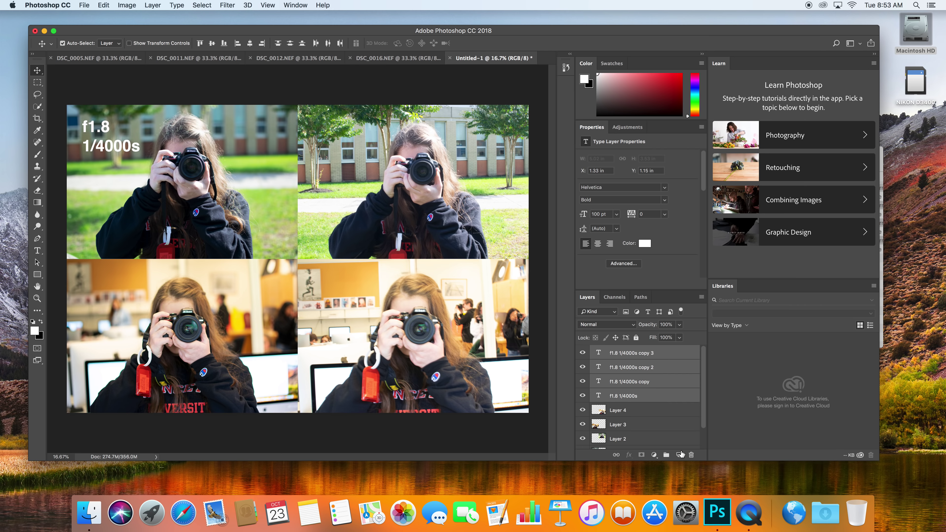
{"action": "left_click", "coordinate": [648, 396]}
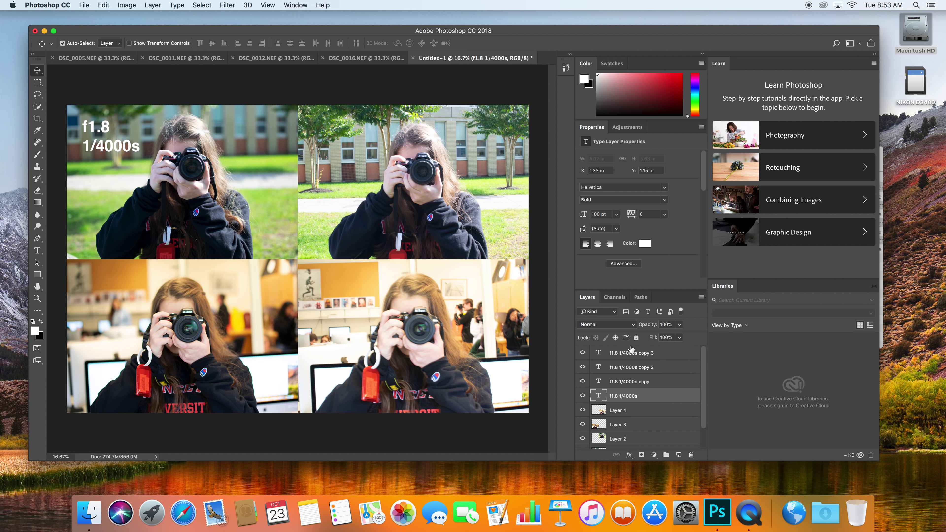
- Move the three label copies onto the upper-right, lower-left and lower-right photos, one on each, near the photo's upper-left corner
{"action": "left_click", "coordinate": [653, 383]}
{"action": "left_click_drag", "start_coordinate": [108, 142], "coordinate": [242, 153]}
{"action": "left_click_drag", "start_coordinate": [319, 151], "coordinate": [354, 155]}
{"action": "left_click", "coordinate": [652, 375]}
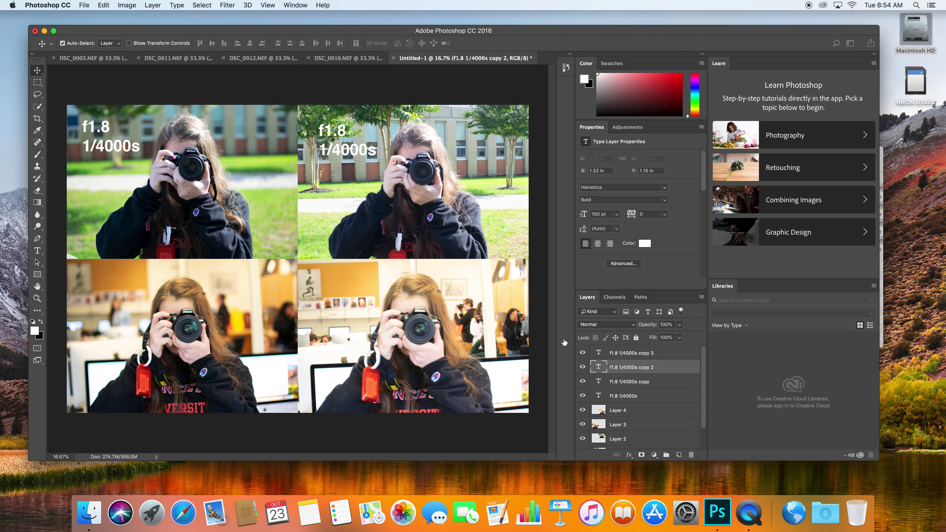
{"action": "left_click_drag", "start_coordinate": [110, 148], "coordinate": [113, 305]}
{"action": "left_click", "coordinate": [614, 381]}
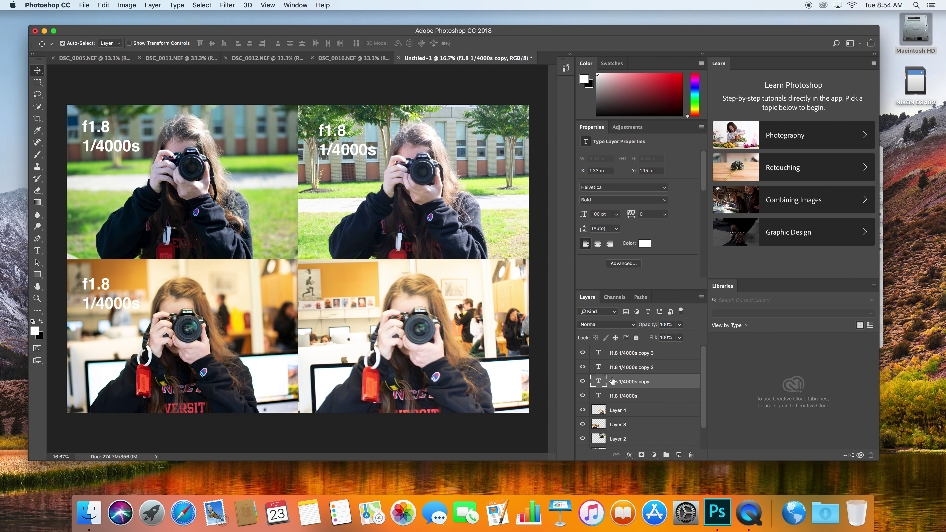
{"action": "left_click_drag", "start_coordinate": [92, 148], "coordinate": [328, 310]}
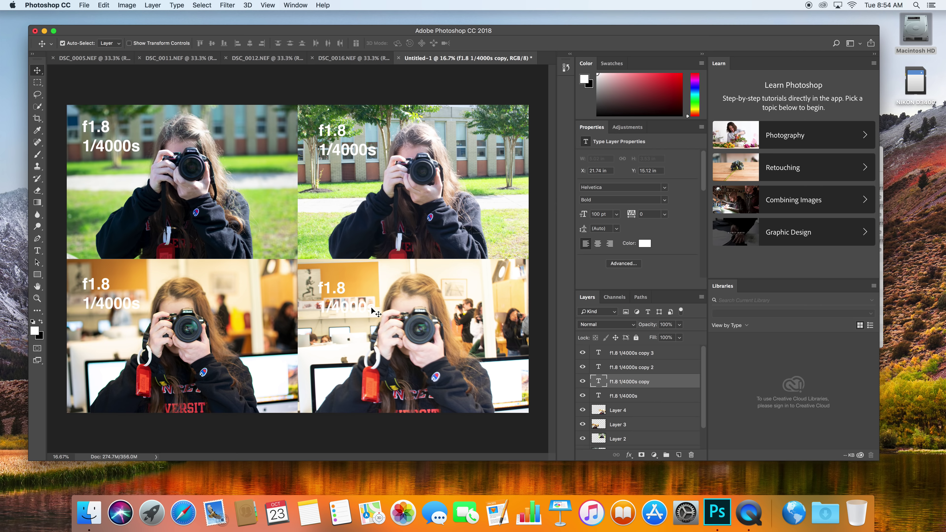
{"action": "mouse_move", "coordinate": [365, 310]}
{"action": "left_mouse_down"}
{"action": "mouse_move", "coordinate": [361, 292]}
{"action": "mouse_move", "coordinate": [345, 305]}
{"action": "mouse_move", "coordinate": [353, 306]}
{"action": "left_mouse_up"}
- Add a Drop Shadow to the lower-right label and open the effect's settings with the dialog clear of the label
{"action": "double_click", "coordinate": [665, 386]}
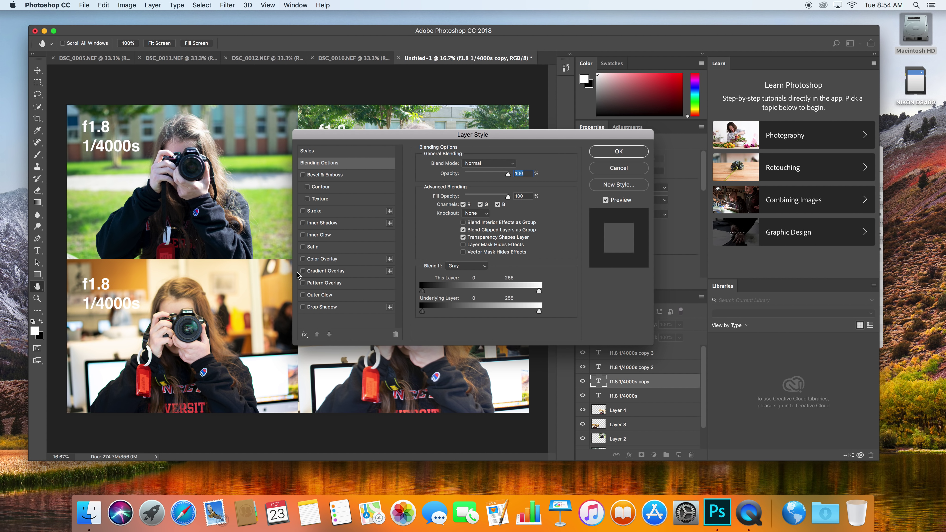
{"action": "left_click", "coordinate": [302, 307]}
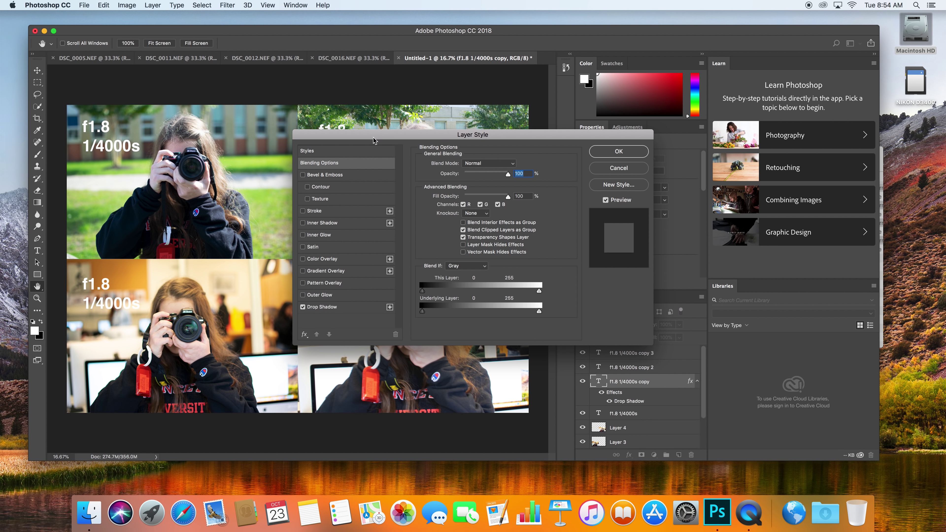
{"action": "left_click", "coordinate": [341, 309]}
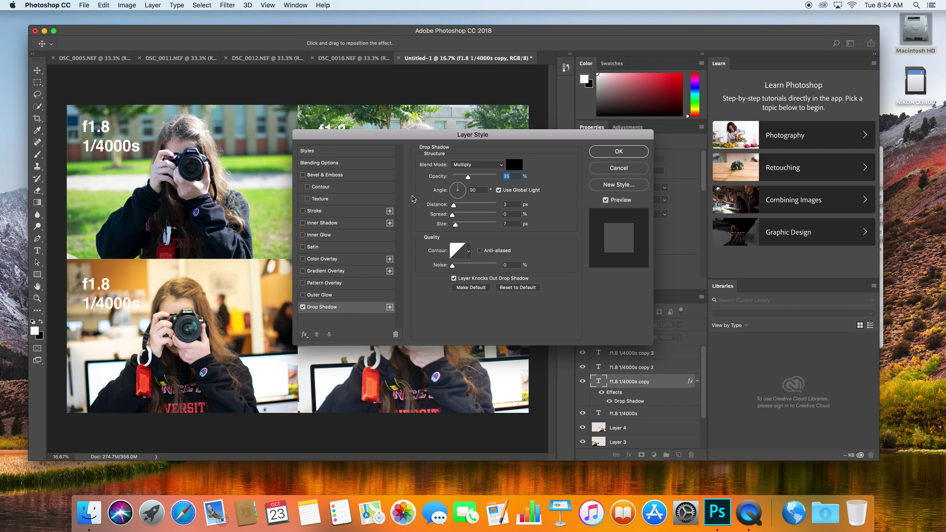
{"action": "left_click_drag", "start_coordinate": [393, 134], "coordinate": [544, 130]}
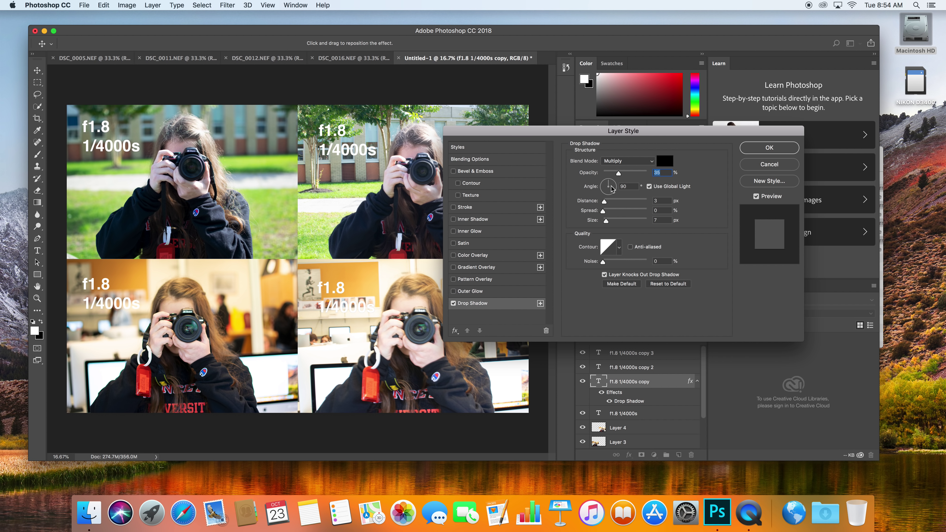
- Set the drop shadow to 66% opacity, 10 px distance, 7% spread and 27 px size, with Use Global Light off
{"action": "left_click_drag", "start_coordinate": [619, 175], "coordinate": [689, 176]}
{"action": "left_click_drag", "start_coordinate": [604, 201], "coordinate": [608, 202]}
{"action": "left_click_drag", "start_coordinate": [604, 212], "coordinate": [610, 221]}
{"action": "left_click_drag", "start_coordinate": [607, 186], "coordinate": [621, 186]}
{"action": "left_click", "coordinate": [649, 187]}
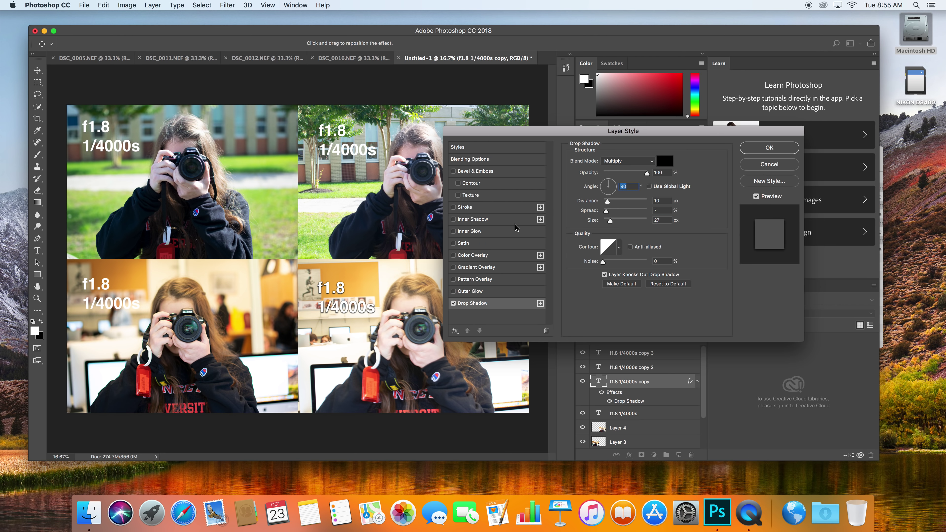
{"action": "left_click_drag", "start_coordinate": [648, 173], "coordinate": [633, 174]}
{"action": "left_click_drag", "start_coordinate": [349, 310], "coordinate": [347, 293]}
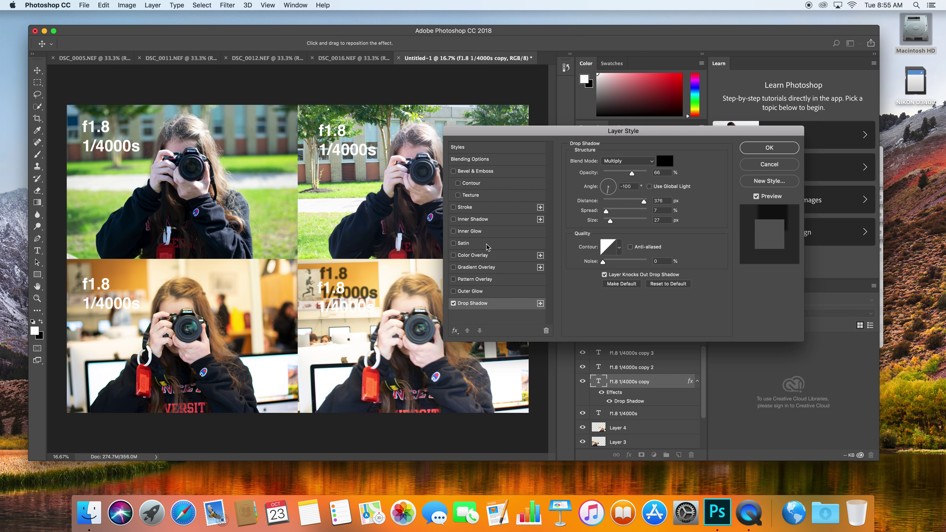
{"action": "type", "text": "100"}
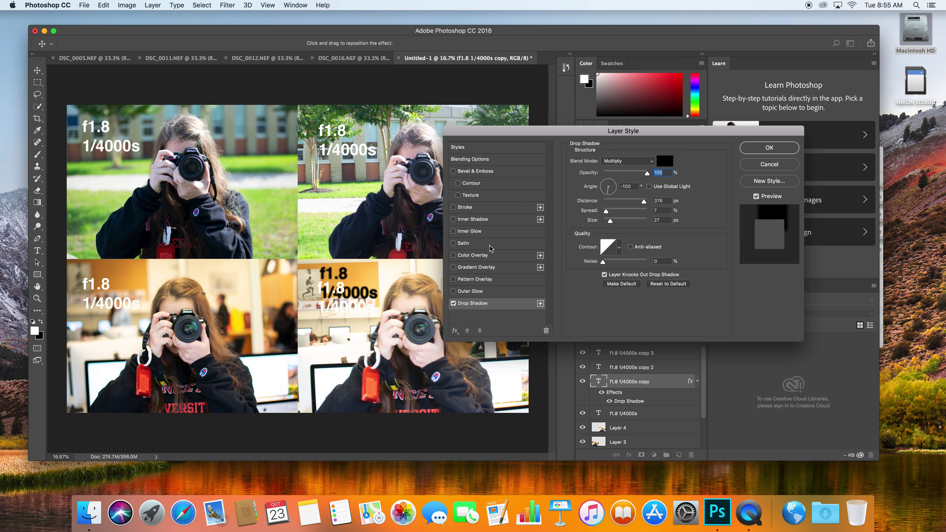
{"action": "key", "text": "super+z"}
{"action": "key", "text": "super+z"}
{"action": "key", "text": "super+z"}
- Offset the shadow to about 148° and 24 px on the canvas, apply the style, and move the lower-right label slightly up
{"action": "left_click_drag", "start_coordinate": [359, 298], "coordinate": [358, 309]}
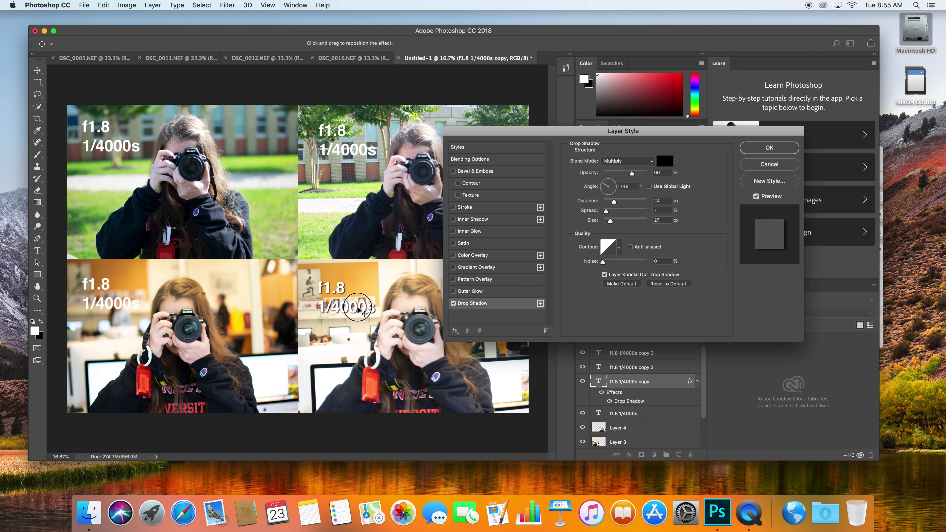
{"action": "left_click", "coordinate": [769, 148]}
{"action": "mouse_move", "coordinate": [363, 305]}
{"action": "left_mouse_down"}
{"action": "mouse_move", "coordinate": [382, 288]}
{"action": "mouse_move", "coordinate": [359, 293]}
{"action": "left_mouse_up"}
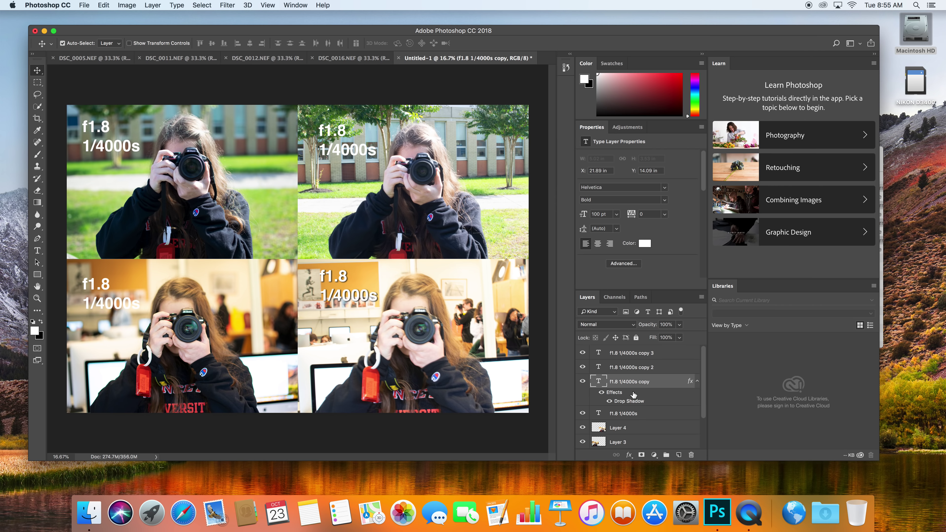
- Copy the lower-right label's layer style and paste it onto the other three label layers
{"action": "right_click", "coordinate": [619, 396]}
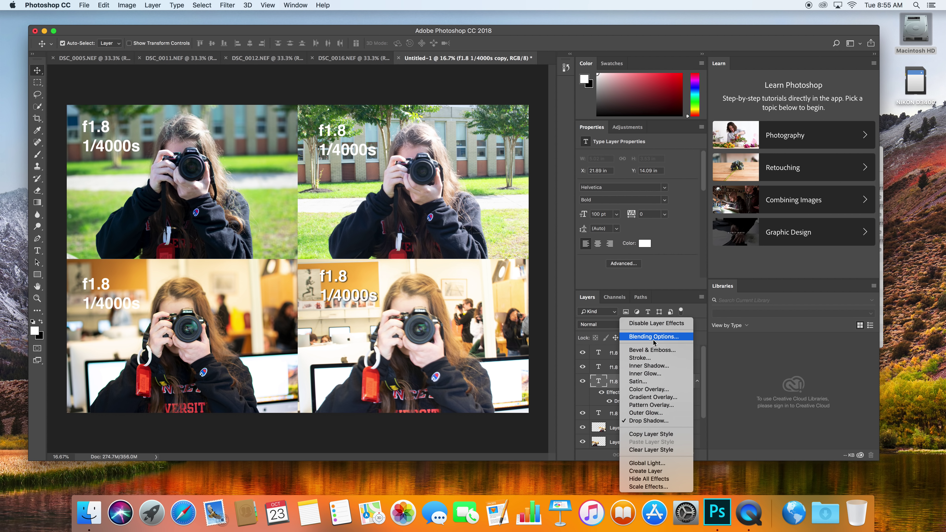
{"action": "left_click", "coordinate": [667, 435]}
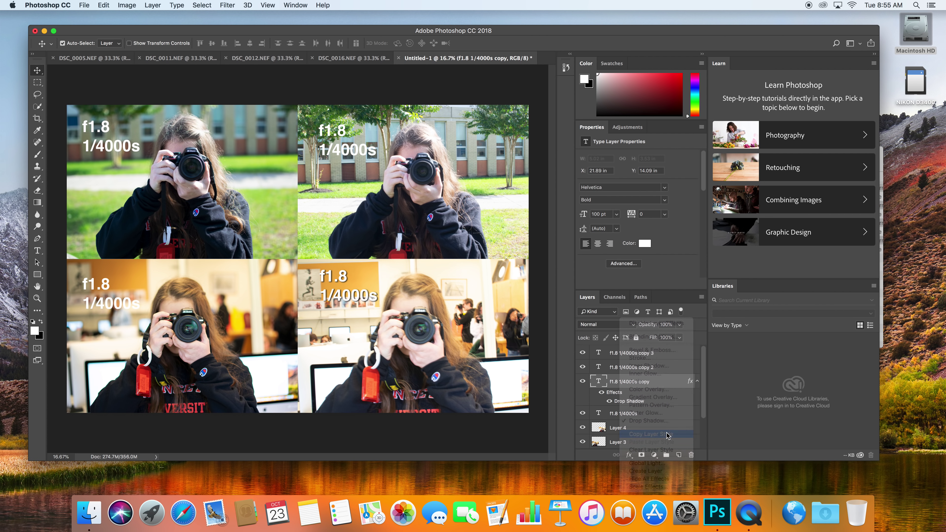
{"action": "left_click", "coordinate": [649, 358]}
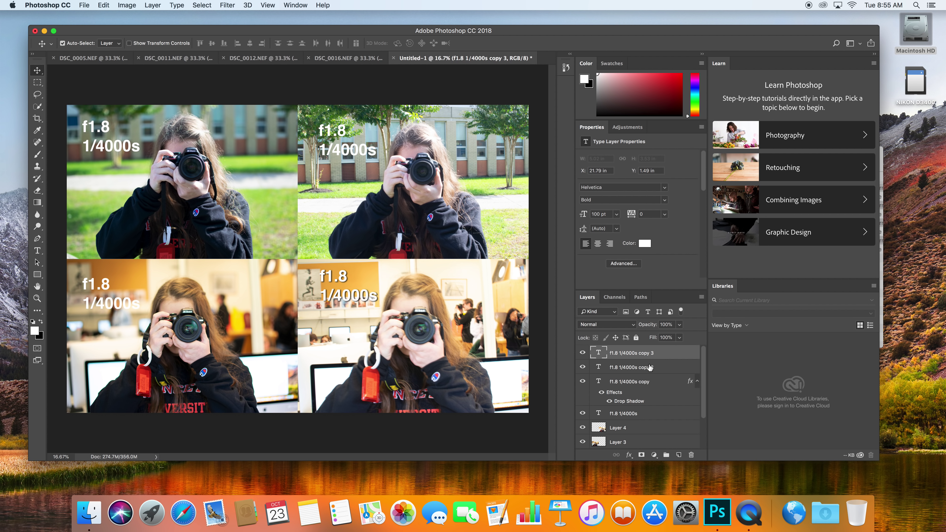
{"action": "key", "text": "super"}
{"action": "left_click", "coordinate": [650, 368], "text": "super"}
{"action": "left_click", "coordinate": [634, 415], "text": "super"}
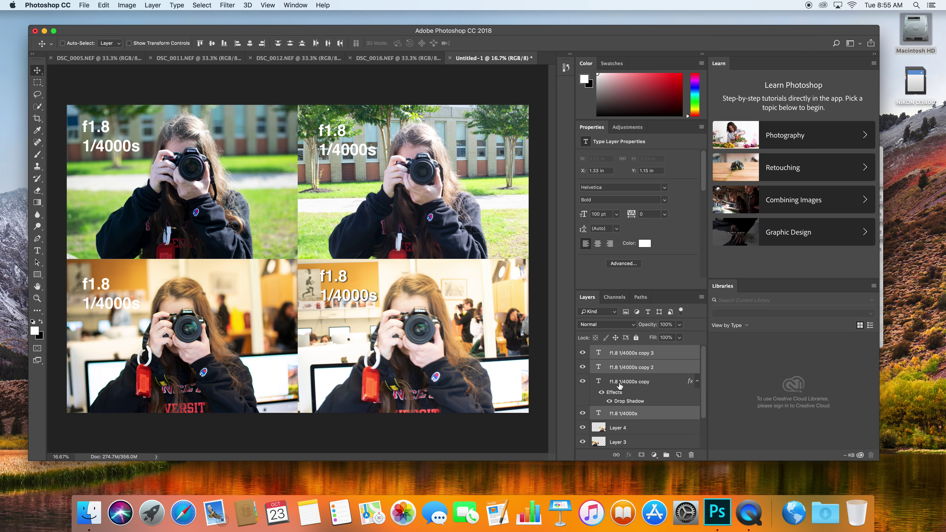
{"action": "right_click", "coordinate": [663, 369]}
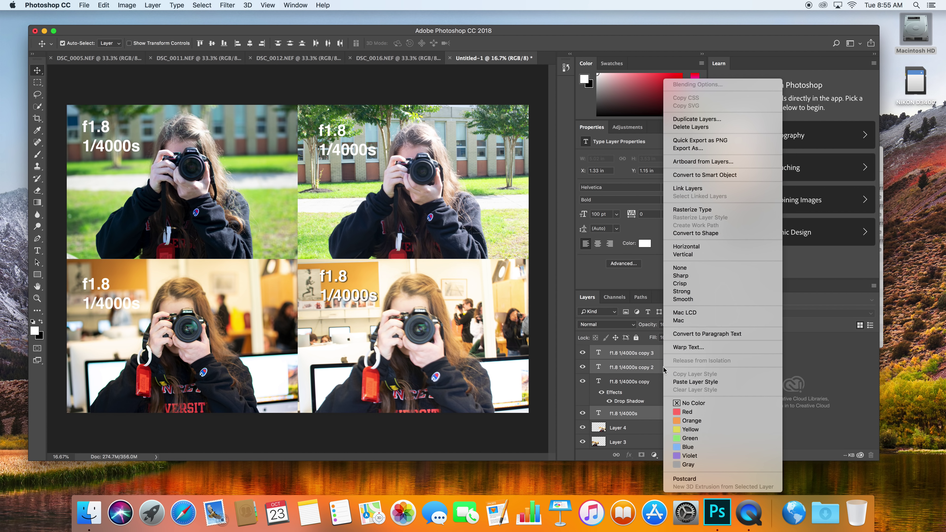
{"action": "left_click", "coordinate": [692, 383]}
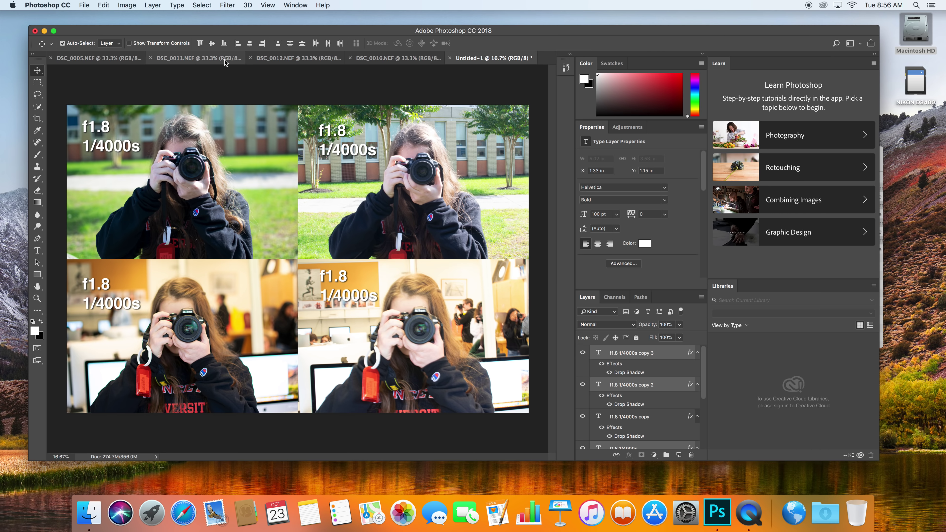
- Check the exposure settings in the camera data of DSC_0011.NEF and return to the Untitled-1 document
{"action": "left_click", "coordinate": [301, 61]}
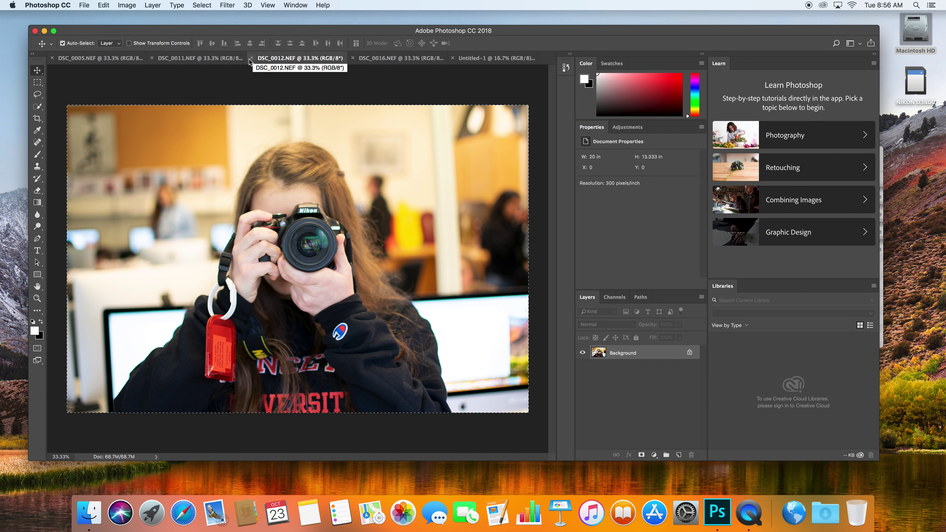
{"action": "left_click", "coordinate": [184, 58]}
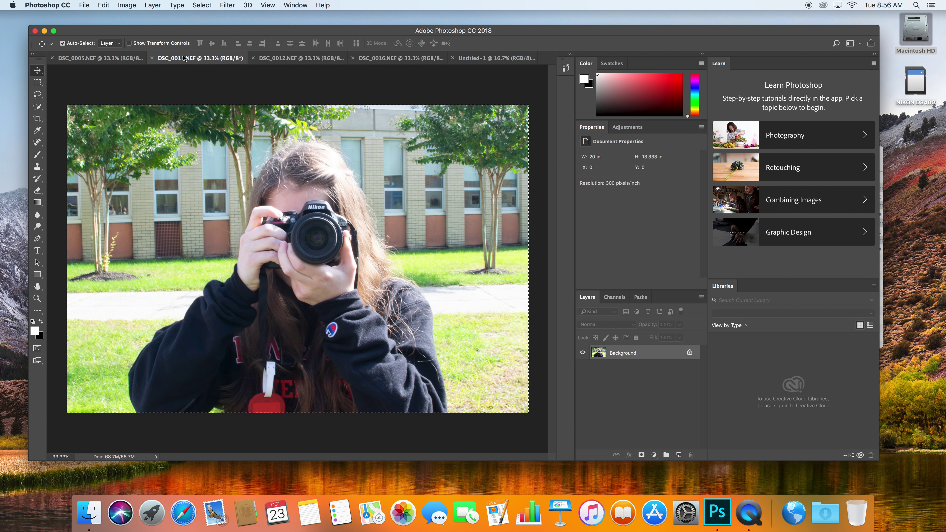
{"action": "left_click", "coordinate": [84, 6]}
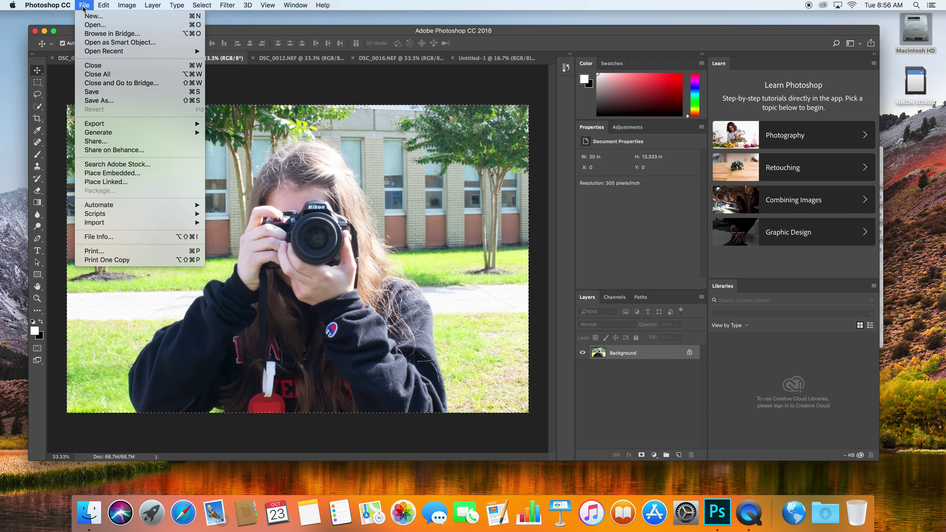
{"action": "left_click", "coordinate": [93, 239]}
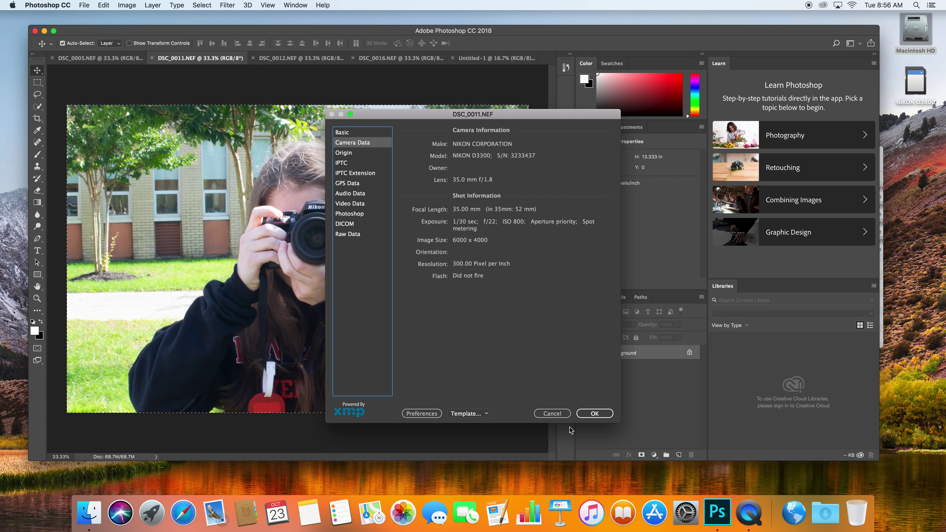
{"action": "left_click", "coordinate": [563, 417]}
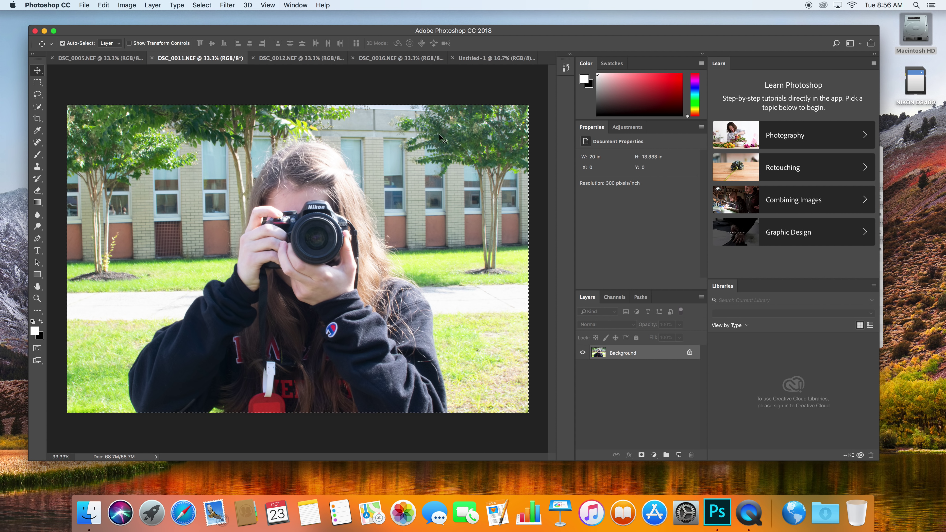
{"action": "left_click", "coordinate": [475, 58]}
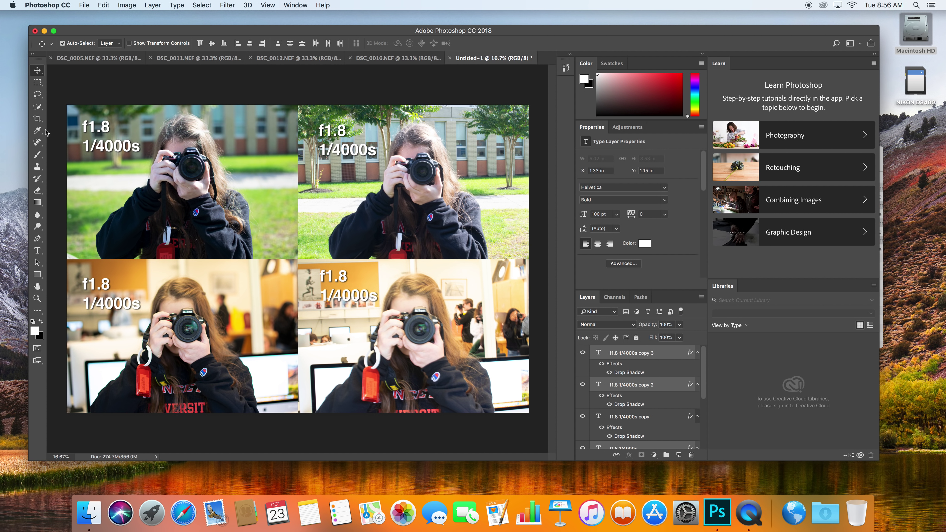
- Try to edit the upper-right label's text with the Type tool and cancel the stray new text entry
{"action": "left_click", "coordinate": [34, 252]}
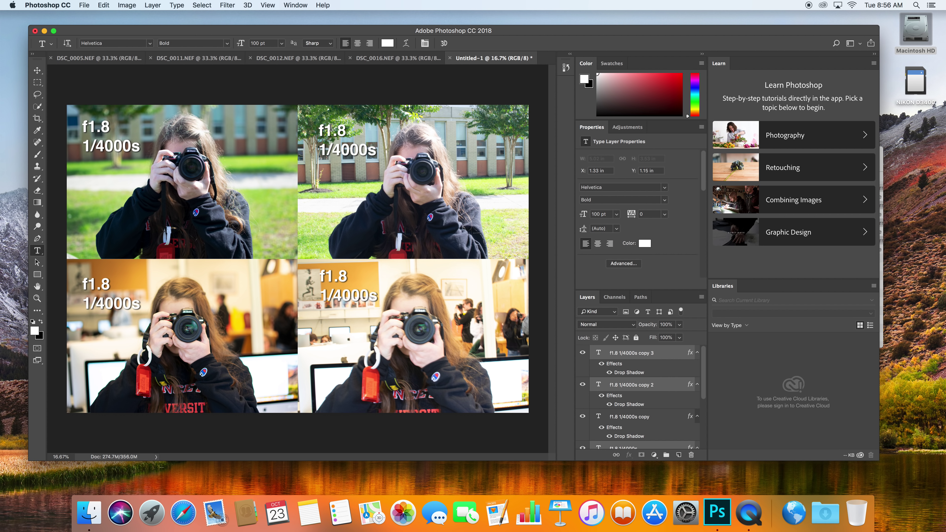
{"action": "left_click", "coordinate": [328, 134]}
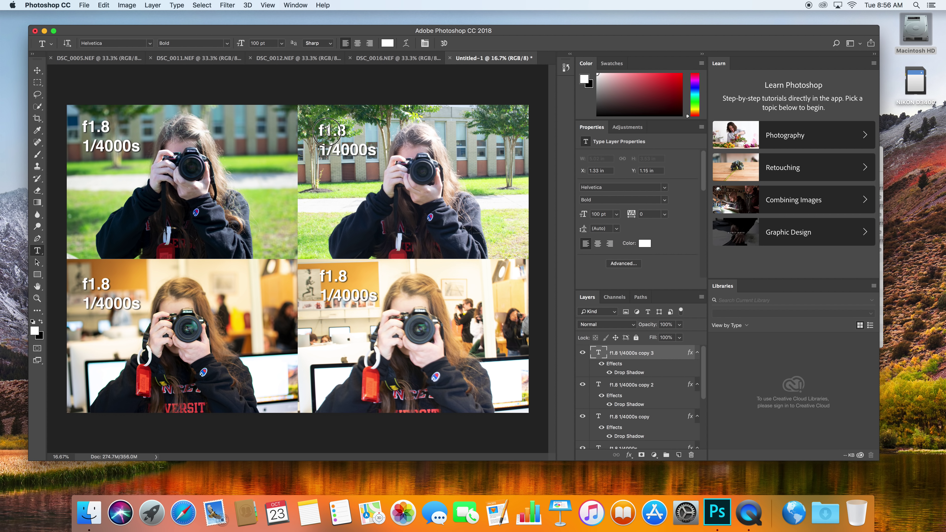
{"action": "left_click_drag", "start_coordinate": [343, 130], "coordinate": [348, 130]}
{"action": "left_click", "coordinate": [471, 141]}
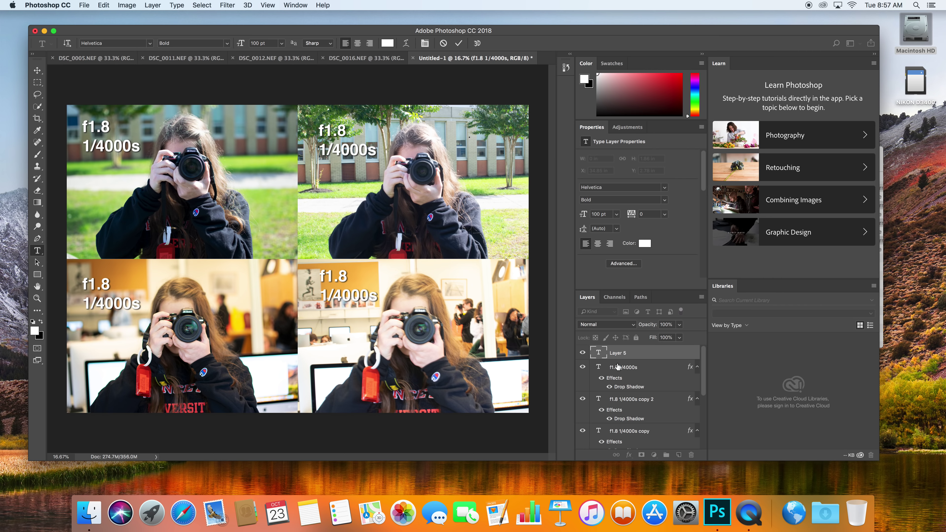
{"action": "key", "text": "Escape"}
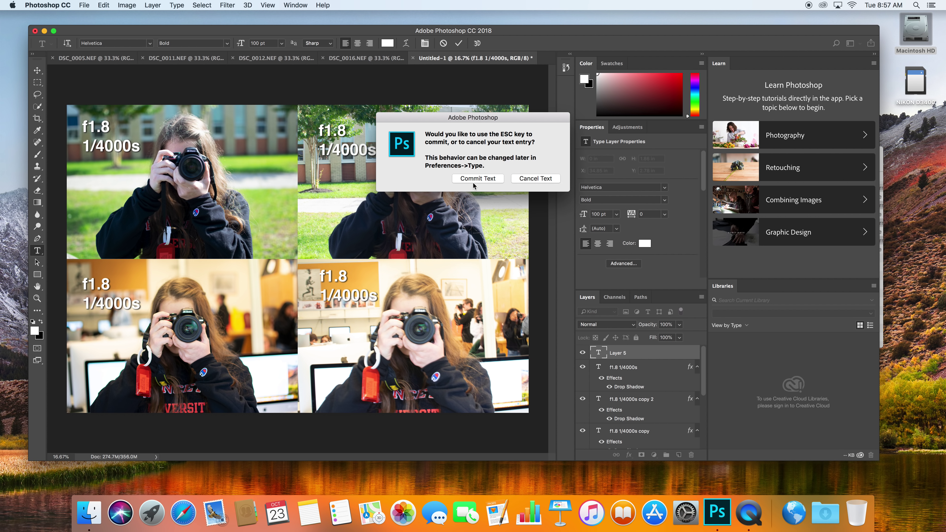
{"action": "left_click", "coordinate": [527, 180]}
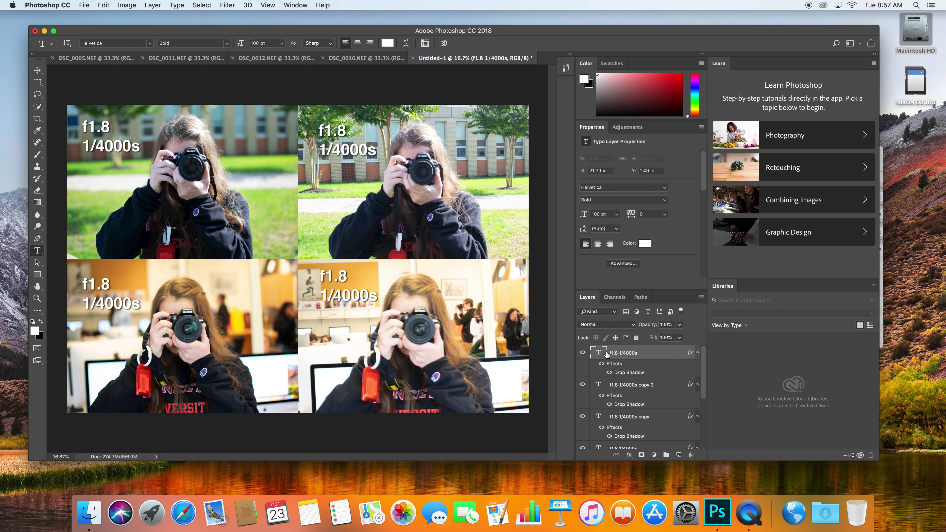
- Change the aperture in the upper-right label's text to f22
{"action": "left_click", "coordinate": [326, 130]}
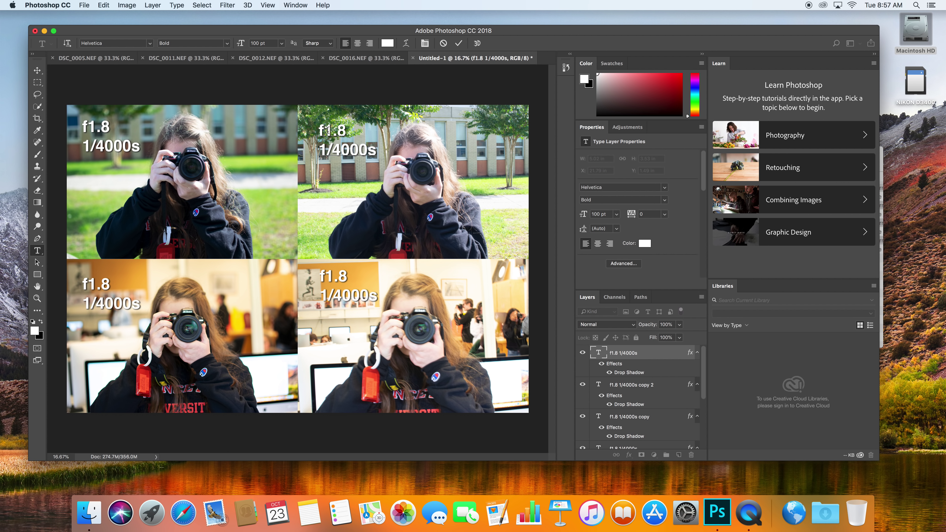
{"action": "left_click_drag", "start_coordinate": [318, 130], "coordinate": [344, 130]}
{"action": "type", "text": "22"}
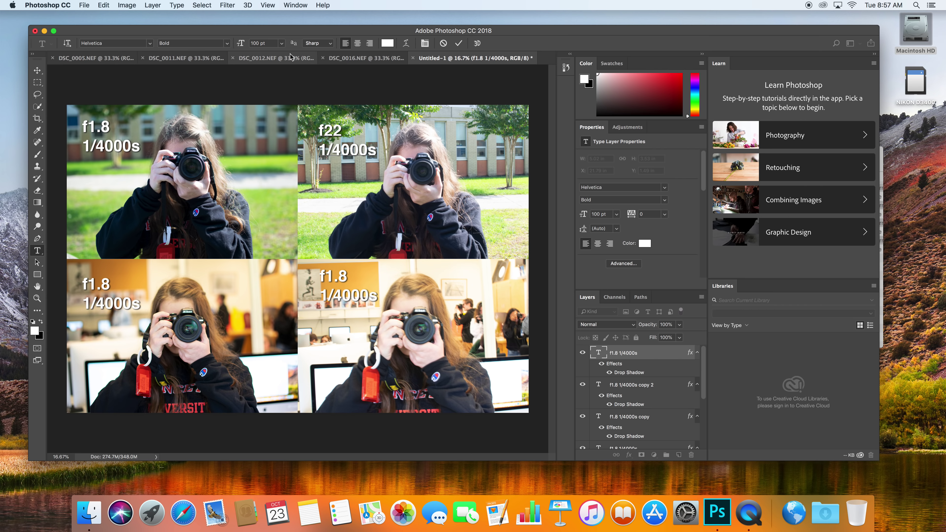
- Recheck the camera data of DSC_0011.NEF and set the shutter speed in the upper-right label of Untitled-1 to 1/30s
{"action": "left_click", "coordinate": [231, 58]}
{"action": "left_click", "coordinate": [183, 58]}
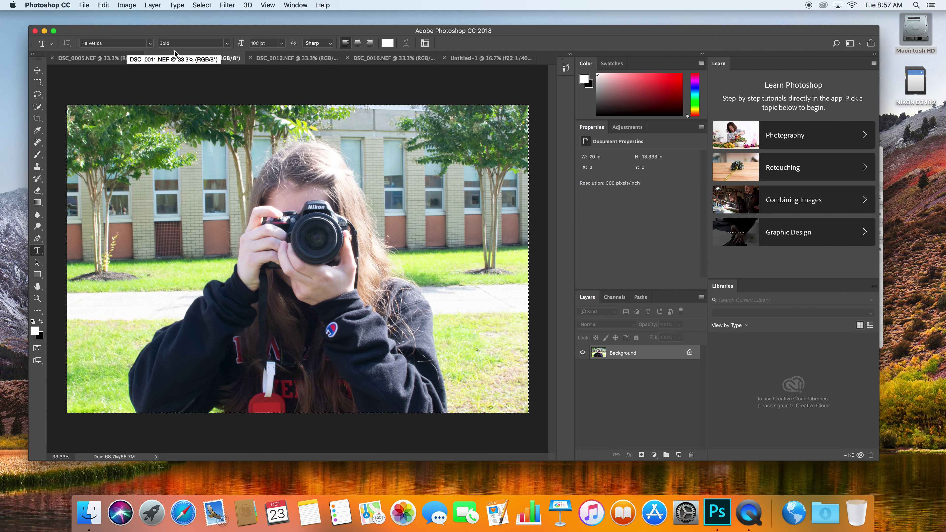
{"action": "key", "text": "super+alt+shift+i"}
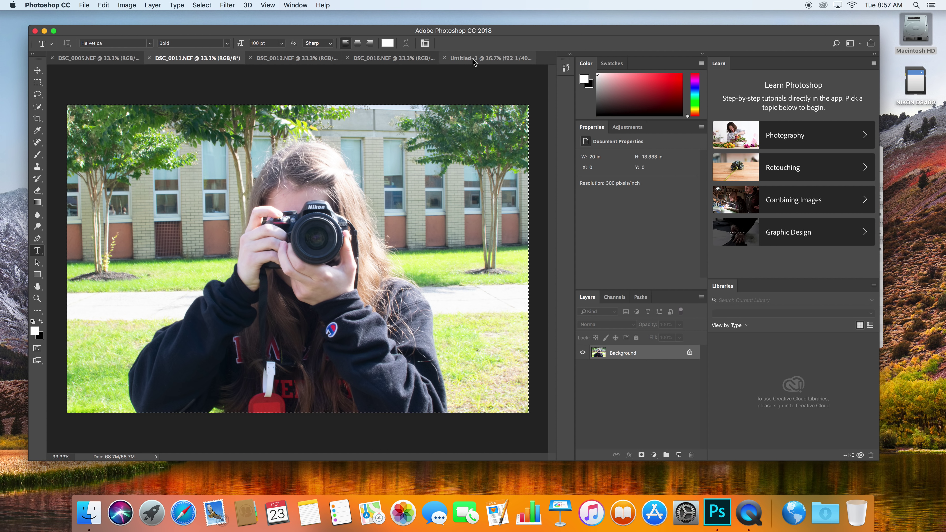
{"action": "left_click", "coordinate": [492, 57]}
{"action": "left_click_drag", "start_coordinate": [322, 149], "coordinate": [365, 150]}
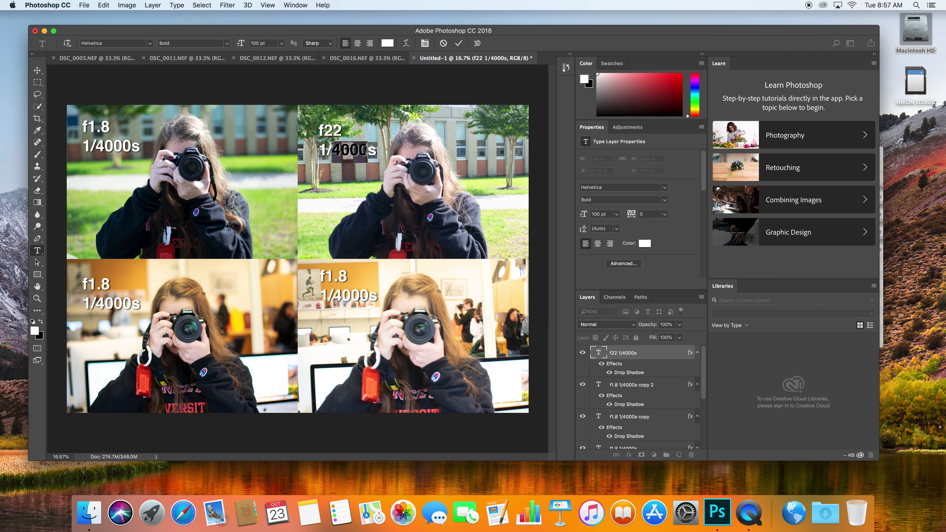
{"action": "type", "text": "1/30"}
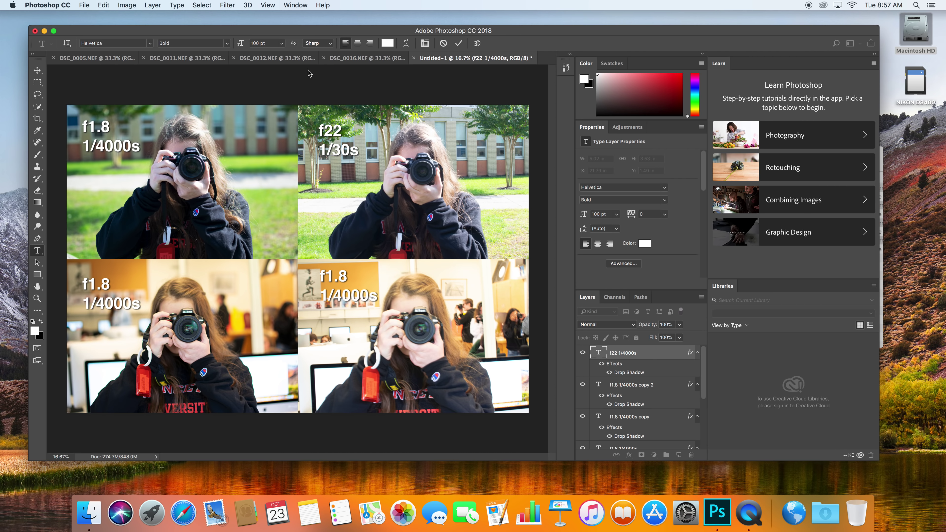
- Check the exposure in the camera data of DSC_0012.NEF and set the lower-left label's shutter speed in Untitled-1 to 1/125s
{"action": "left_click", "coordinate": [274, 58]}
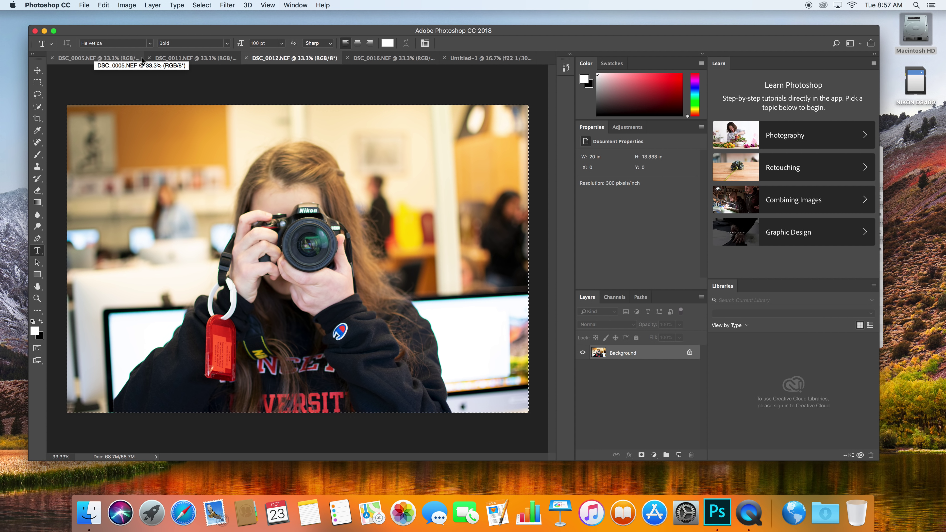
{"action": "key", "text": "super+alt+shift+i"}
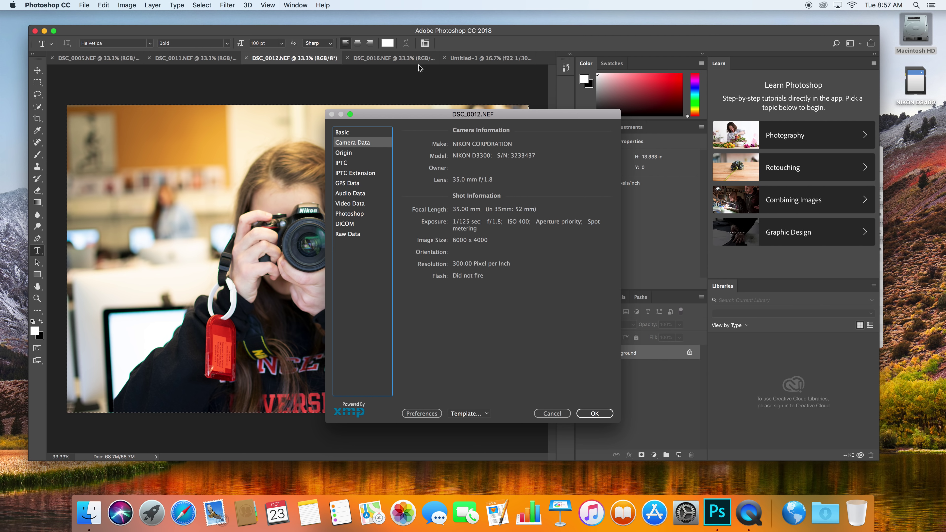
{"action": "left_click", "coordinate": [595, 413]}
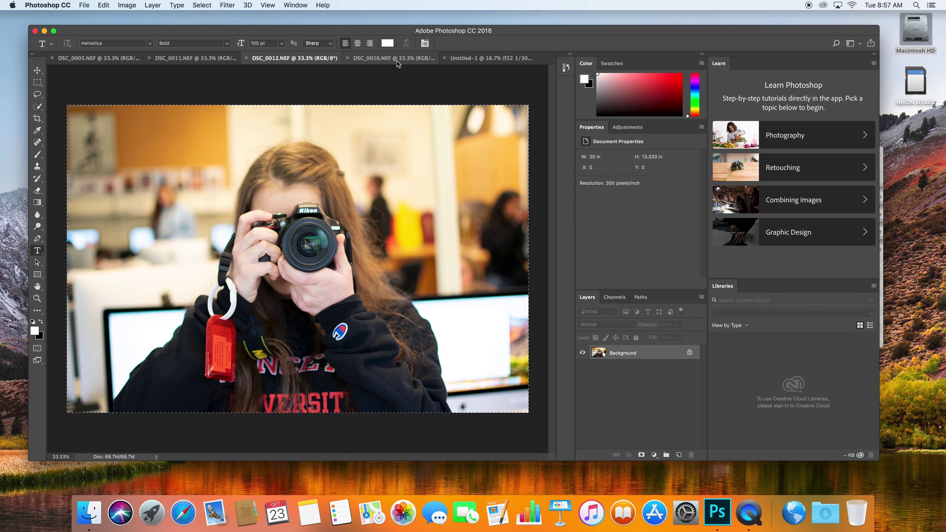
{"action": "left_click", "coordinate": [484, 58]}
{"action": "left_click", "coordinate": [118, 296]}
{"action": "left_click_drag", "start_coordinate": [96, 302], "coordinate": [128, 303]}
{"action": "type", "text": "125s"}
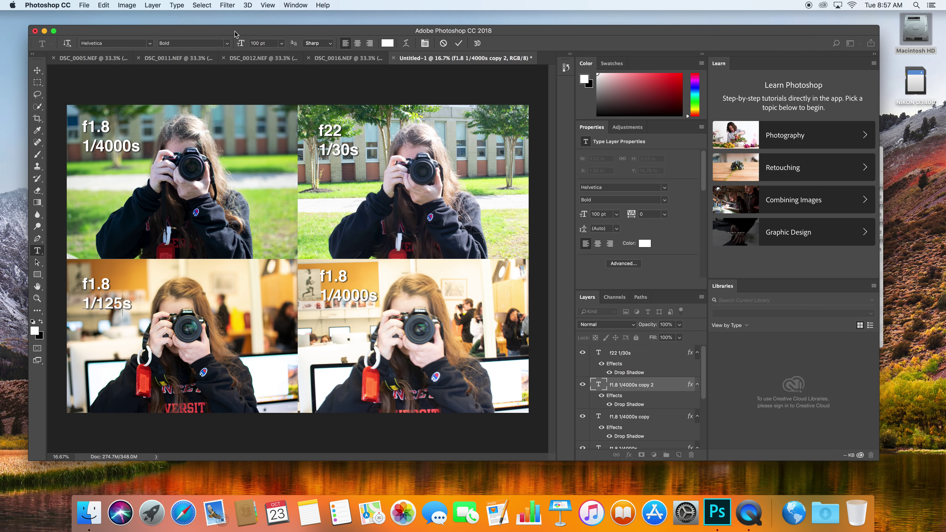
- Check the exposure settings in the camera data of DSC_0016.NEF and return to the Untitled-1 document
{"action": "left_click", "coordinate": [351, 59]}
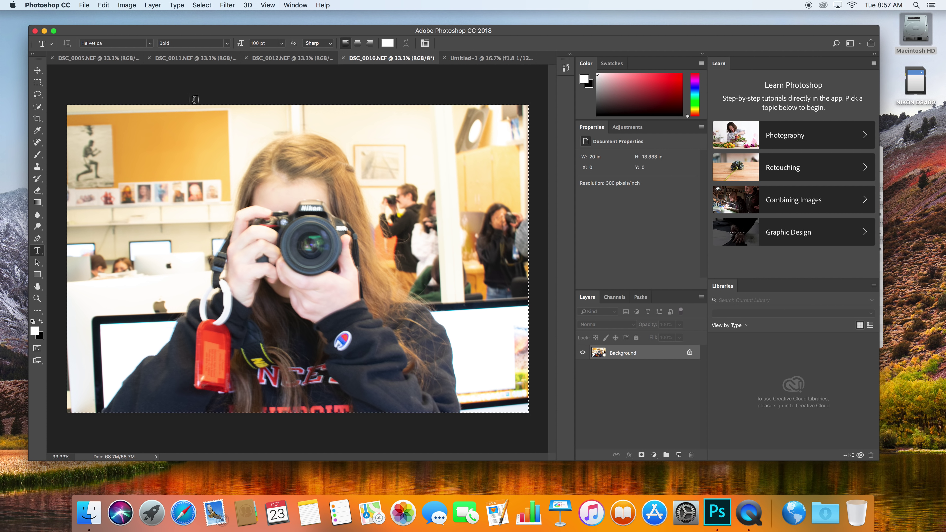
{"action": "key", "text": "super+alt+shift+i"}
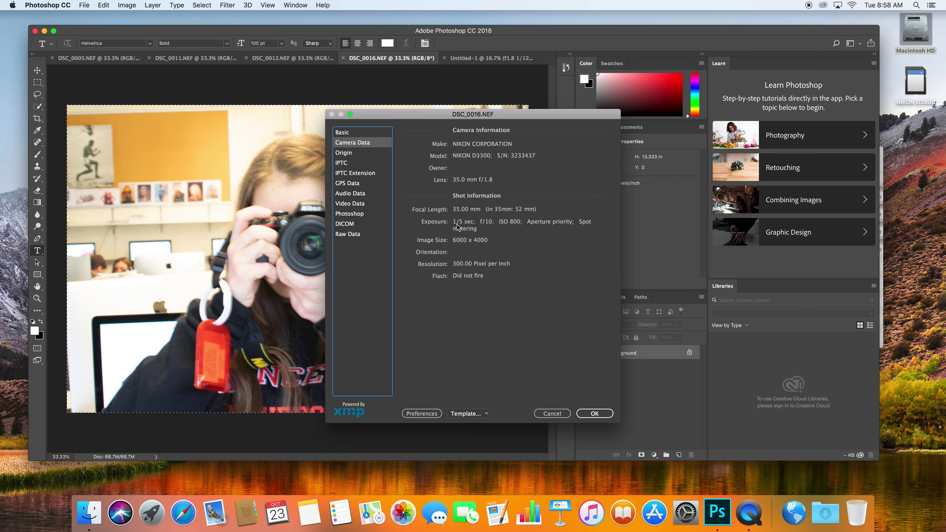
{"action": "left_click", "coordinate": [550, 413]}
{"action": "left_click", "coordinate": [484, 58]}
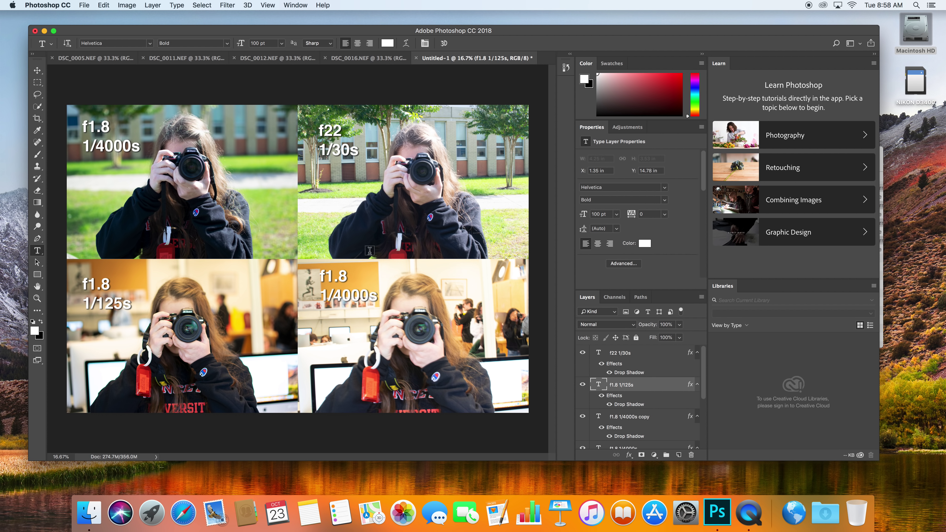
- Change the lower-right label's text to aperture f10 and shutter speed 1/5s
{"action": "left_click", "coordinate": [333, 277]}
{"action": "left_click_drag", "start_coordinate": [327, 276], "coordinate": [346, 276]}
{"action": "type", "text": "10"}
{"action": "left_click", "coordinate": [336, 295]}
{"action": "left_click_drag", "start_coordinate": [336, 295], "coordinate": [369, 295]}
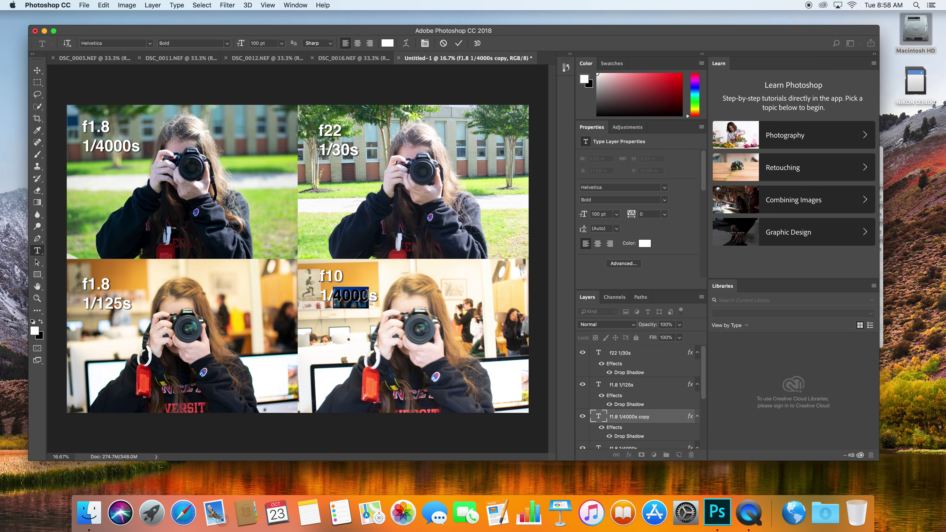
{"action": "type", "text": "5s"}
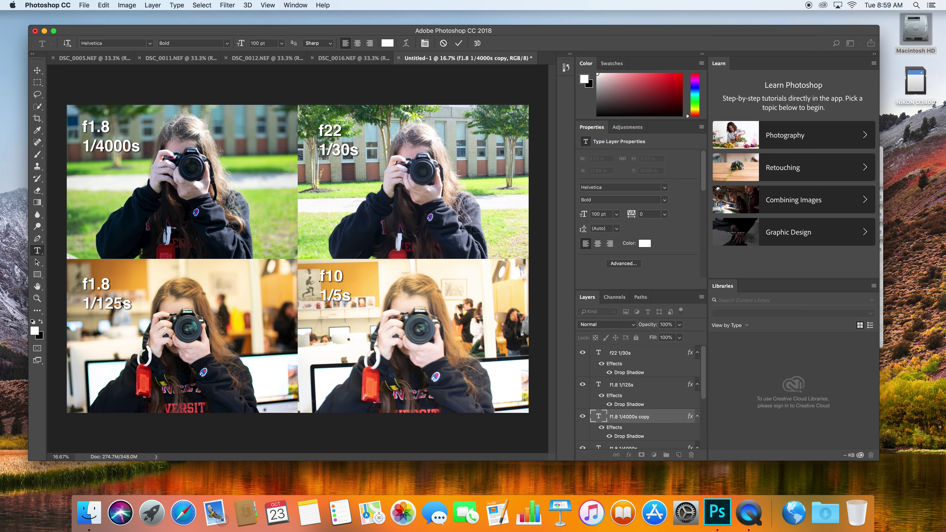
{"action": "left_click", "coordinate": [345, 287]}
- Start saving the document under a new name and choose the 2018-10-23Aperture folder in Pictures as the destination
{"action": "left_click", "coordinate": [83, 4]}
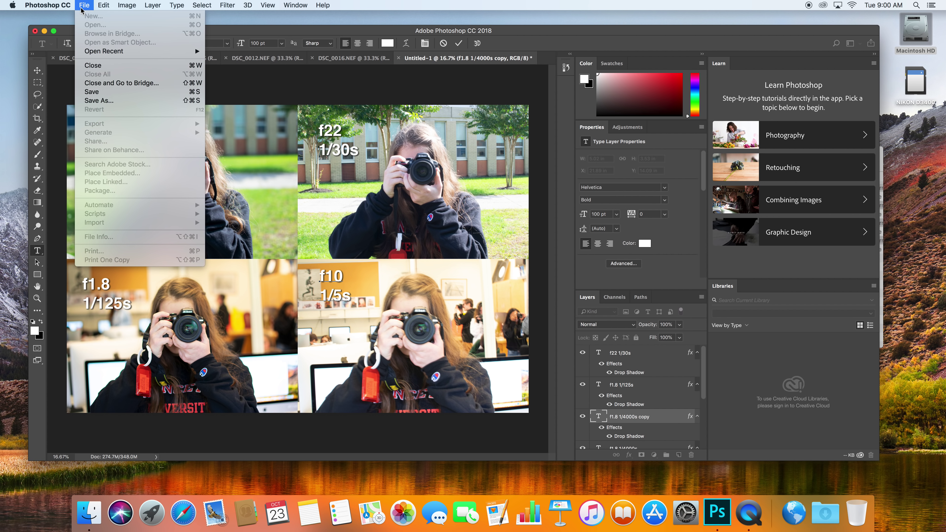
{"action": "left_click", "coordinate": [99, 100]}
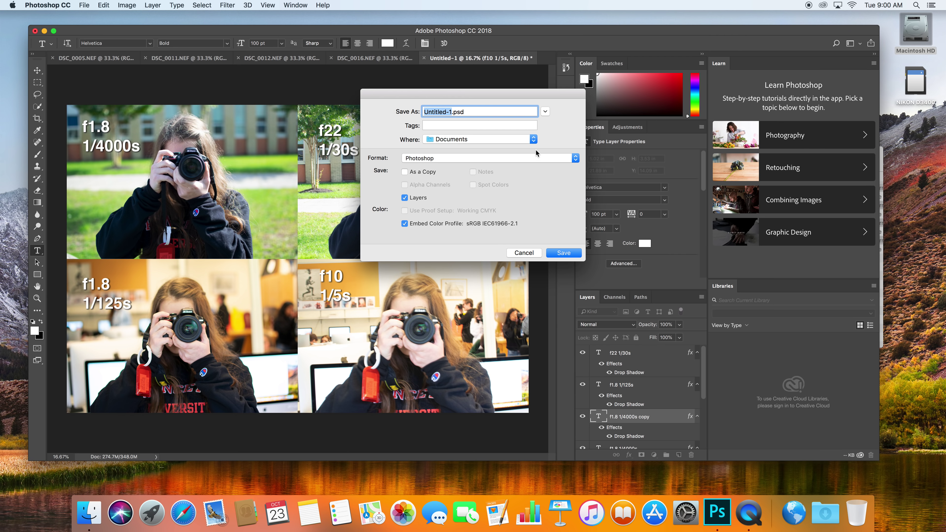
{"action": "left_click", "coordinate": [545, 112]}
{"action": "left_click", "coordinate": [545, 111]}
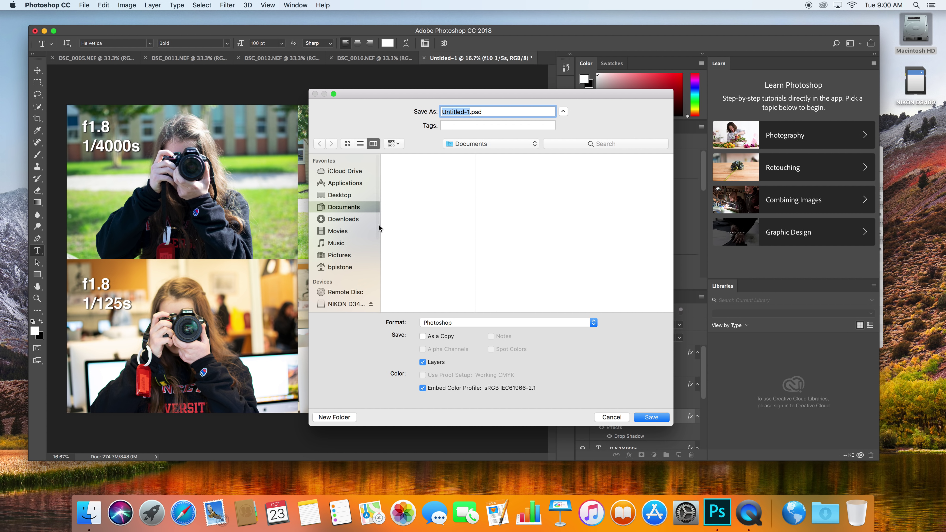
{"action": "left_click", "coordinate": [343, 257]}
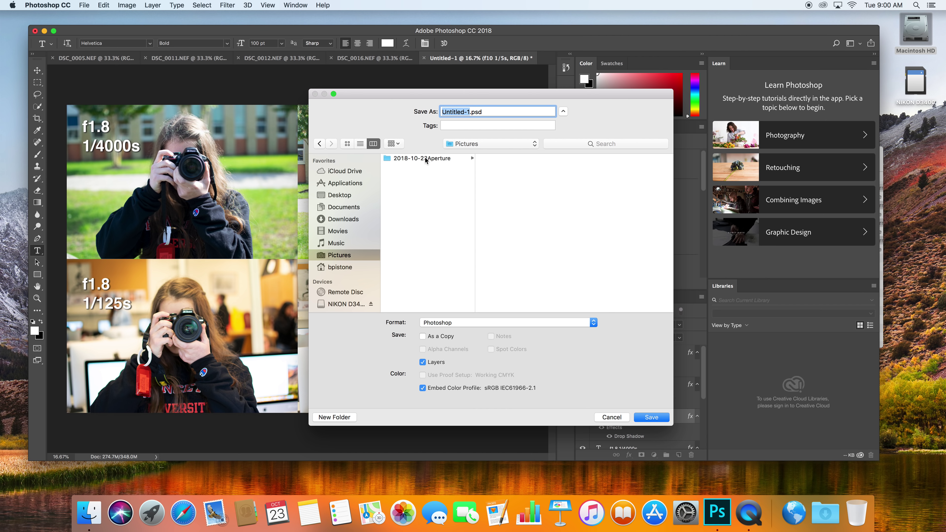
{"action": "left_click", "coordinate": [426, 160]}
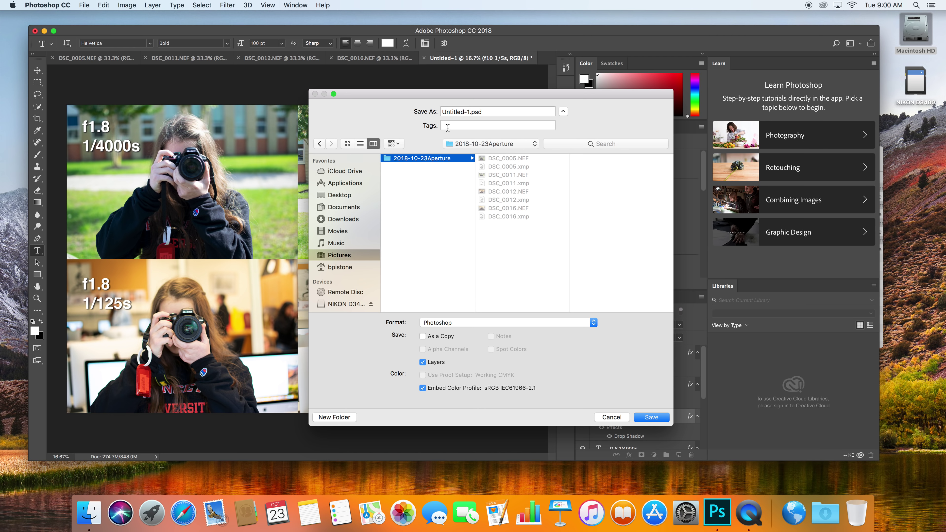
- Name the file 2018-10-23Aperture.psd and save it in Photoshop format with Maximize Compatibility on
{"action": "left_click", "coordinate": [469, 112]}
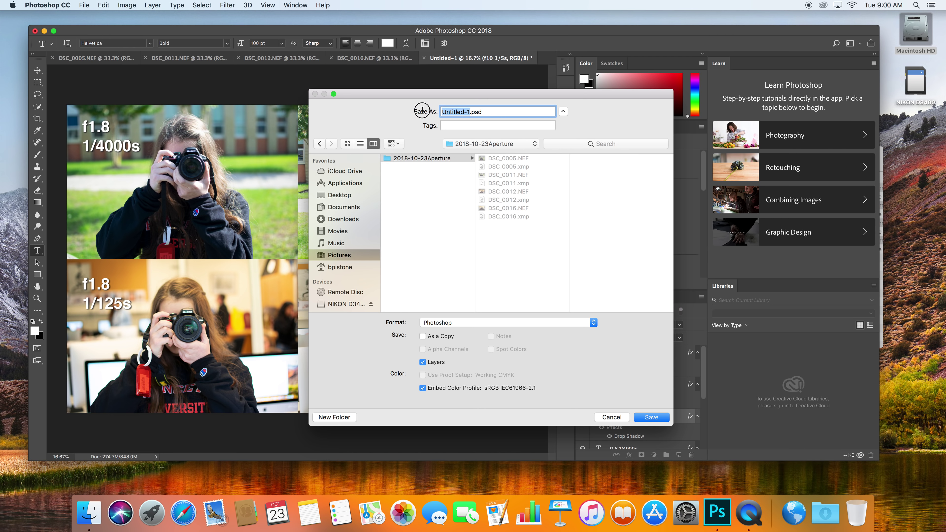
{"action": "type", "text": "2018-"}
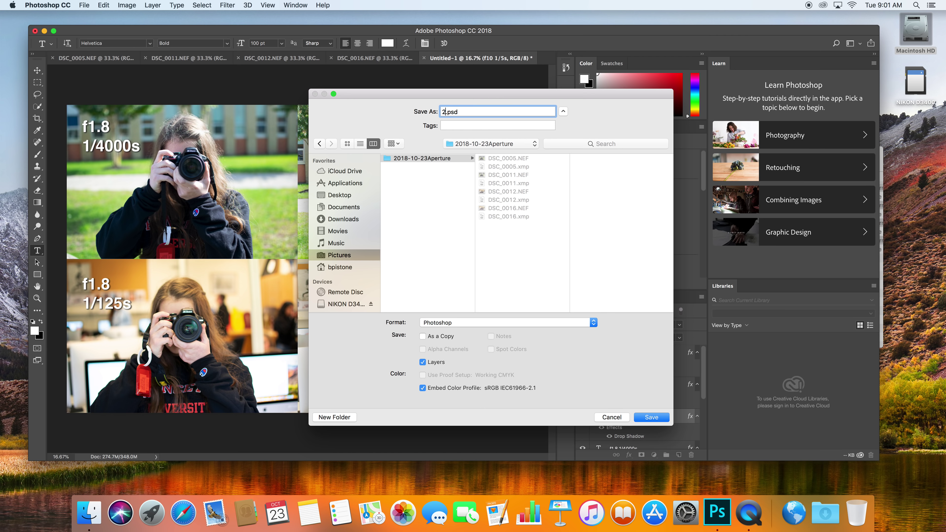
{"action": "type", "text": "10-23Aperture"}
{"action": "left_click", "coordinate": [643, 419]}
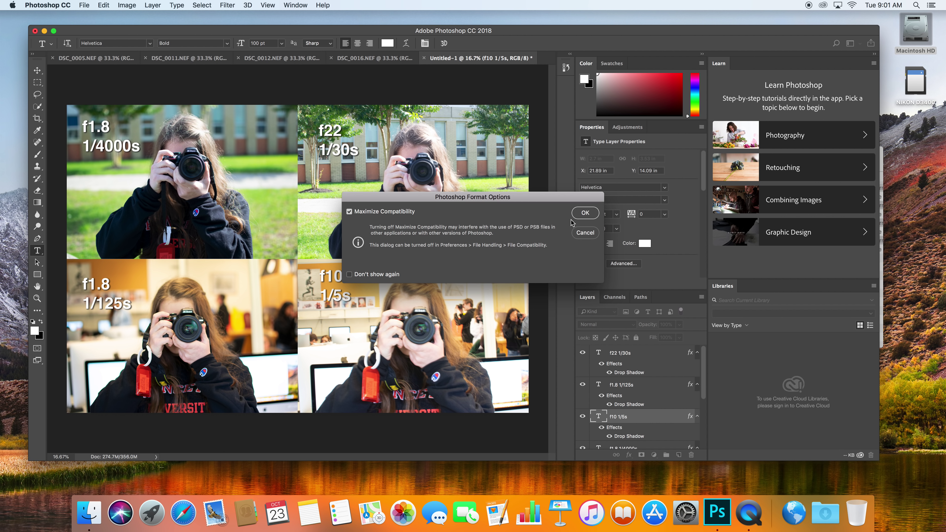
{"action": "left_click", "coordinate": [583, 213]}
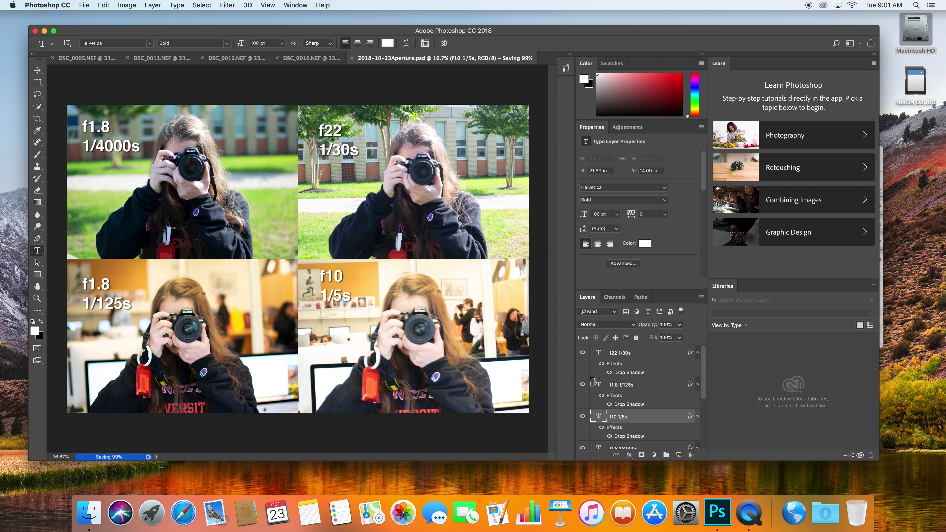
- Resize the whole image to 1920 × 1280 pixels with resampling on
{"action": "left_click_drag", "start_coordinate": [704, 369], "coordinate": [698, 433]}
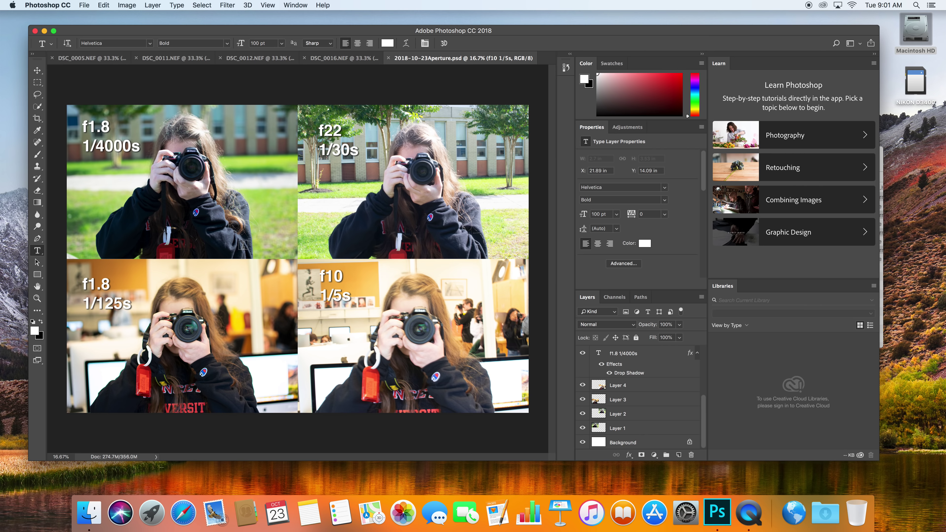
{"action": "left_click", "coordinate": [200, 6]}
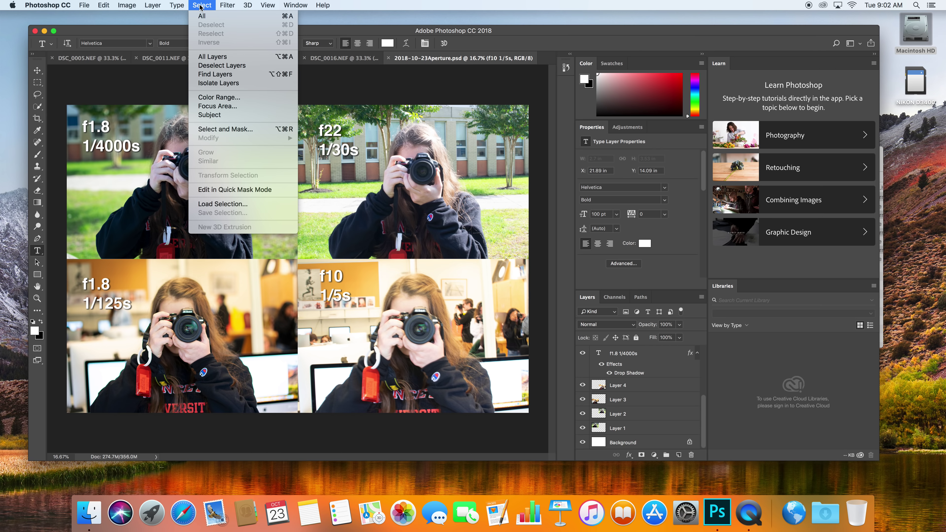
{"action": "mouse_move", "coordinate": [157, 5]}
{"action": "mouse_move", "coordinate": [127, 5]}
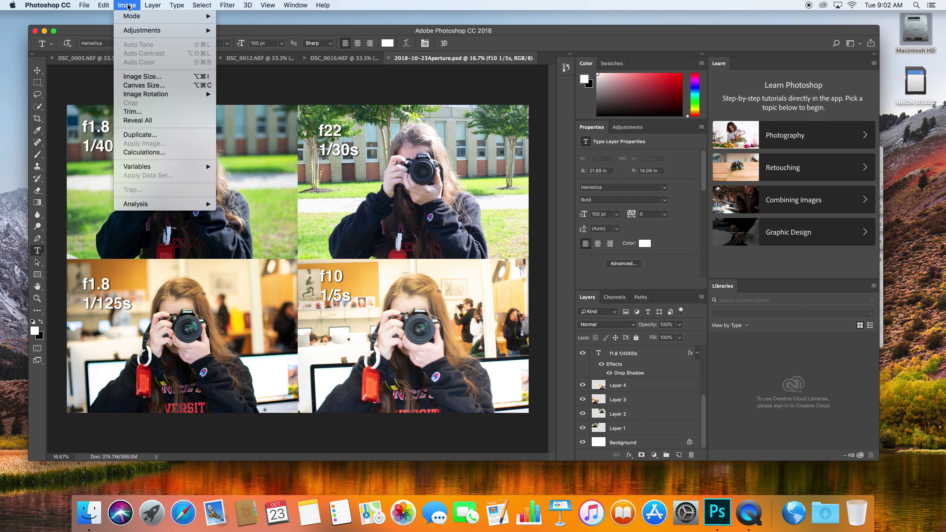
{"action": "left_click", "coordinate": [147, 77]}
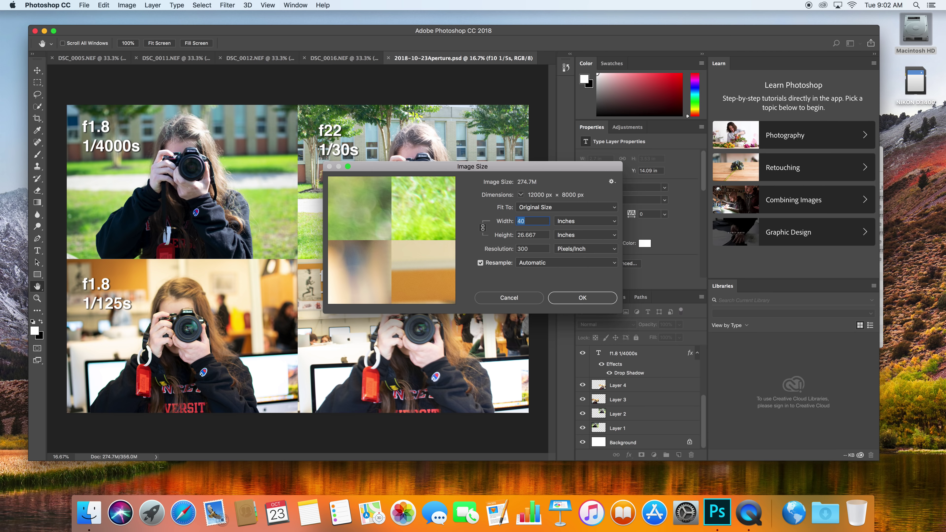
{"action": "left_click", "coordinate": [613, 223]}
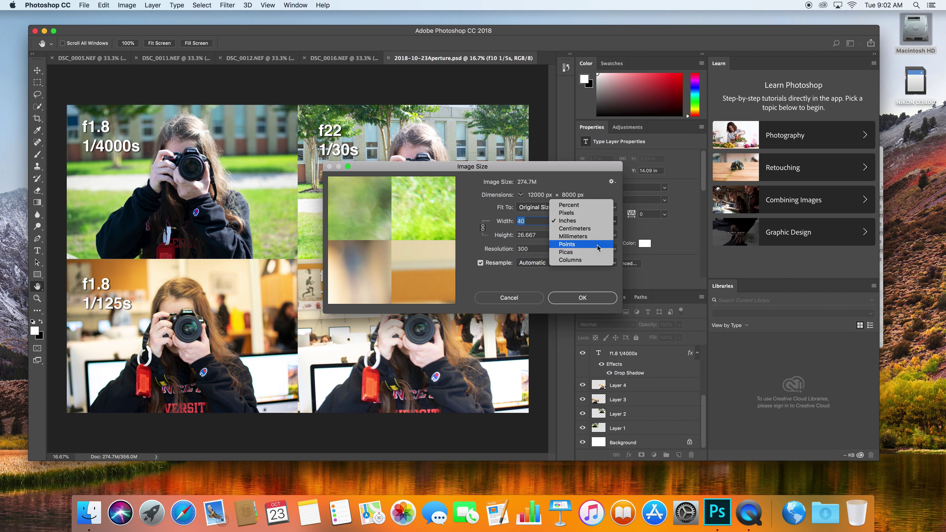
{"action": "left_click", "coordinate": [596, 213]}
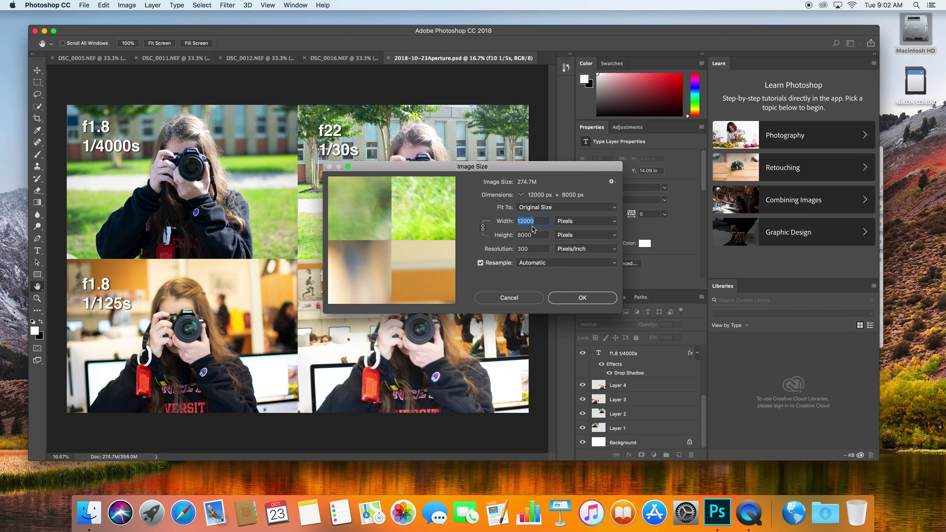
{"action": "type", "text": "19"}
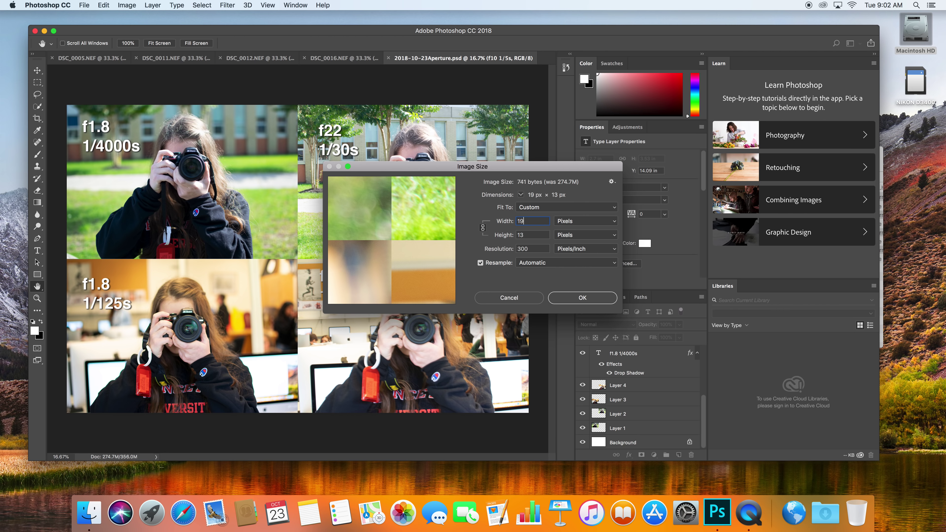
{"action": "type", "text": "20"}
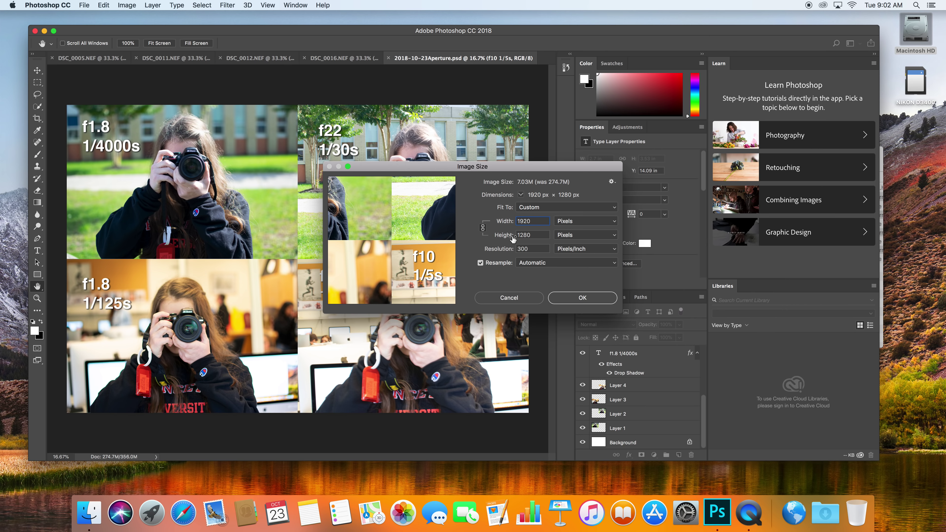
{"action": "left_click", "coordinate": [583, 298]}
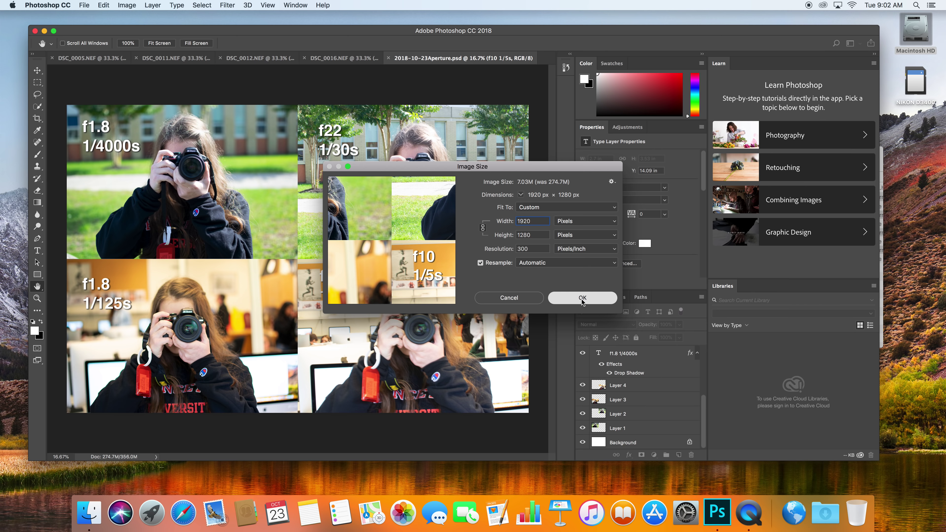